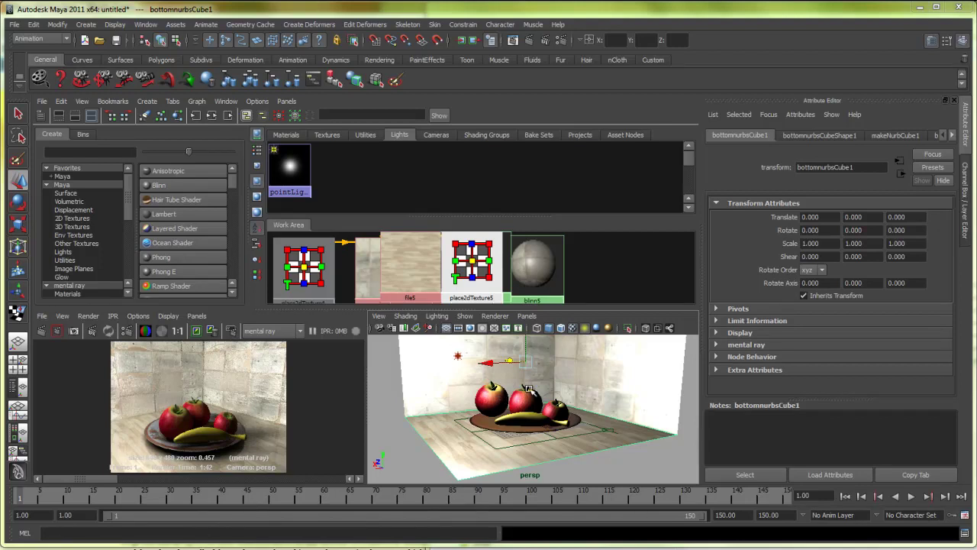
# Step: Maximize the perspective view, then zoom and pan to frame the fruit bowl closely
pyautogui.click(477, 374)
pyautogui.press('space')
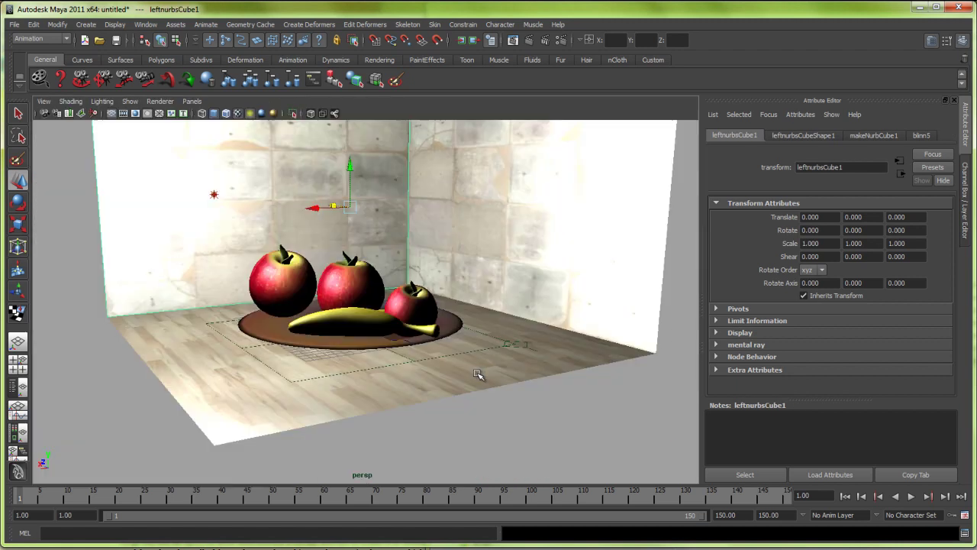
pyautogui.scroll(3, 462, 286)
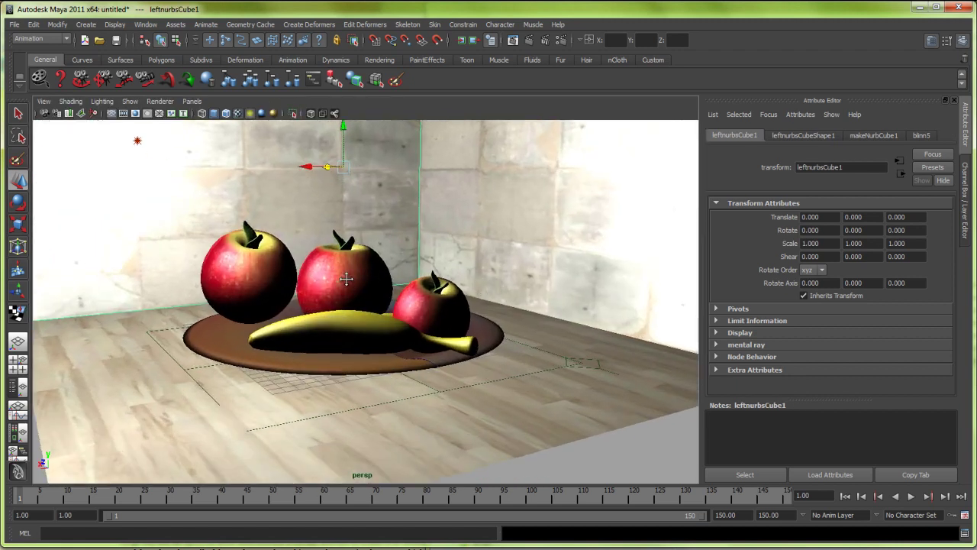
pyautogui.keyDown('alt'); pyautogui.moveTo(346, 279); pyautogui.dragTo(424, 288, button='middle'); pyautogui.keyUp('alt')
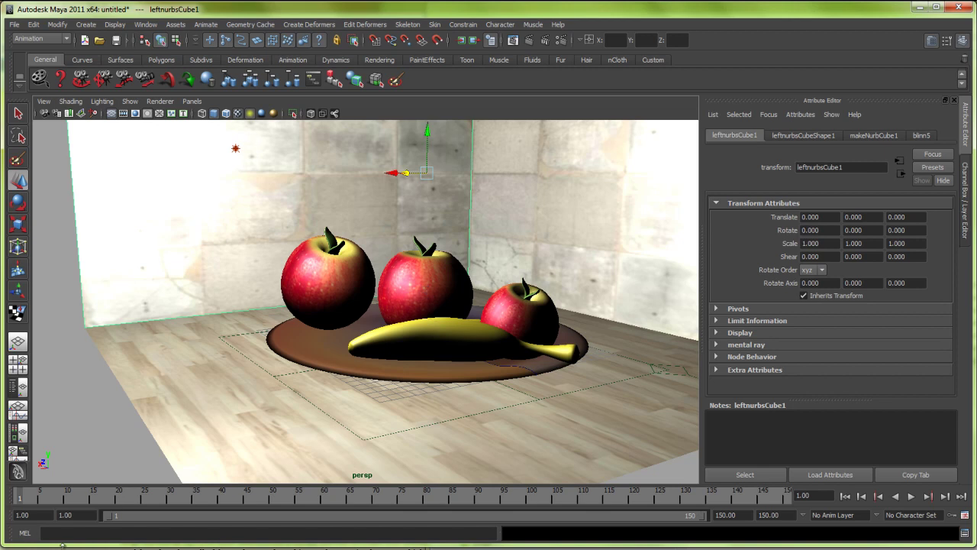
# Step: Play the animation, scrub back to around frame 70, and stop playback
pyautogui.hotkey('alt', 'v')
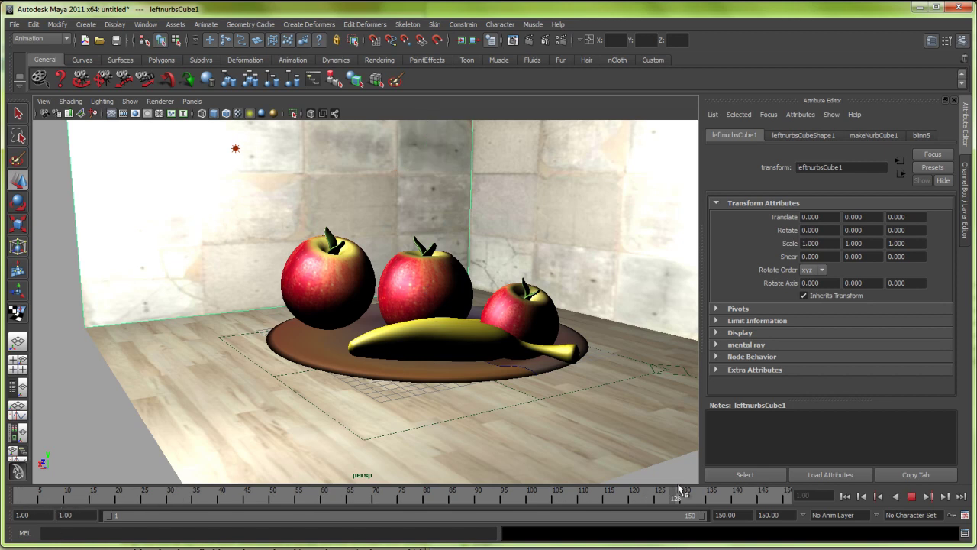
pyautogui.moveTo(761, 500); pyautogui.dragTo(384, 500)
pyautogui.hotkey('alt', 'v')
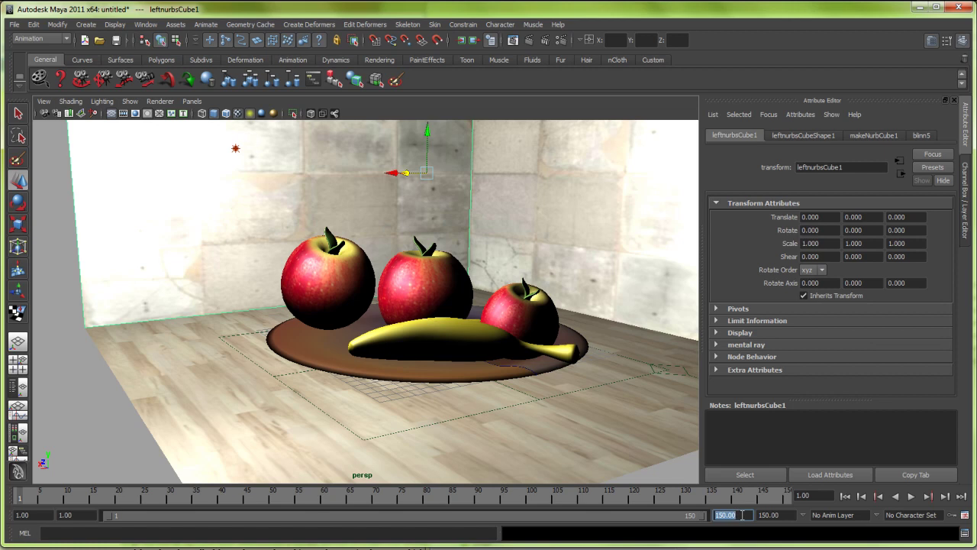
pyautogui.write('1')
# Step: Set the playback end time to 200 and play through the new 0–200 range
pyautogui.press('Return')
pyautogui.doubleClick(770, 514)
pyautogui.write('200')
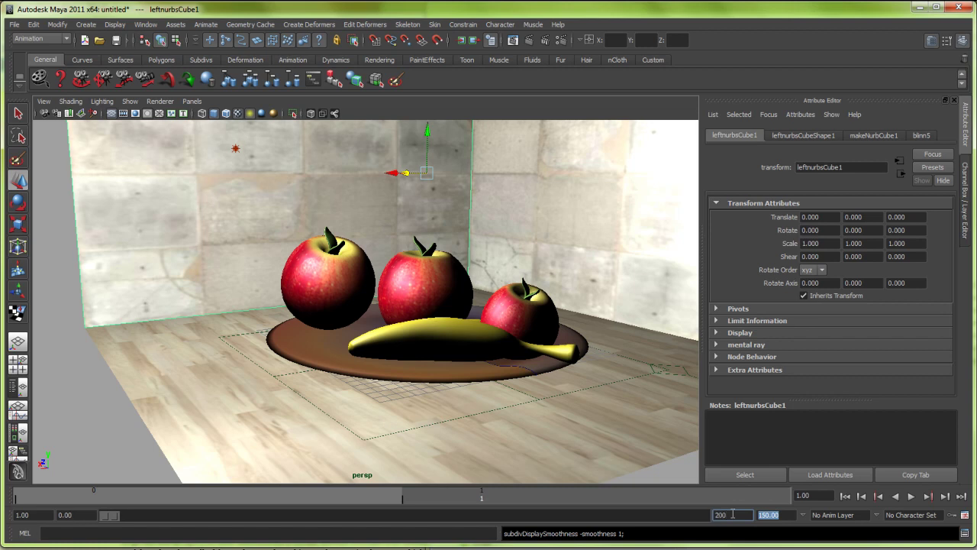
pyautogui.press('Return')
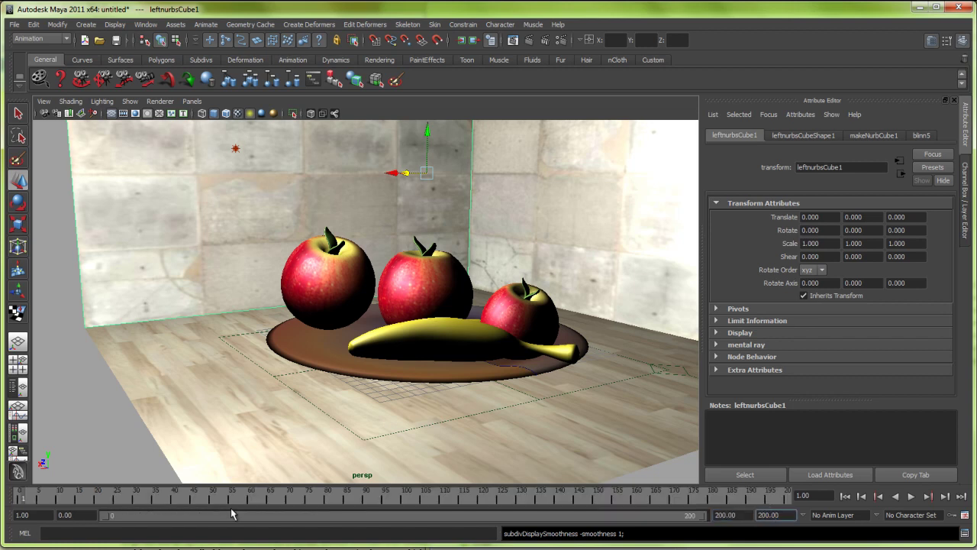
pyautogui.hotkey('alt', 'v')
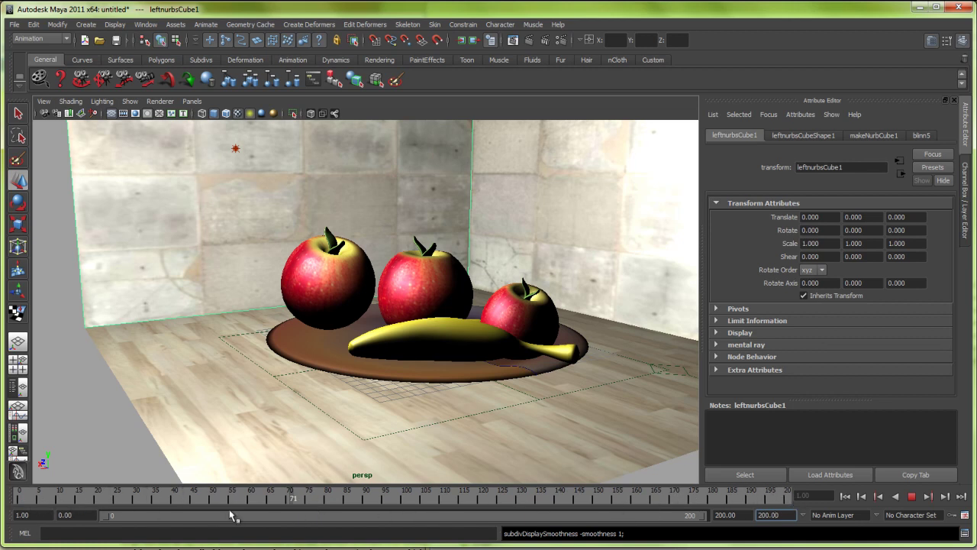
# Step: Key the left apple's group apple_all1 at its starting position on the plate
pyautogui.hotkey('alt', 'v')
pyautogui.click(352, 309)
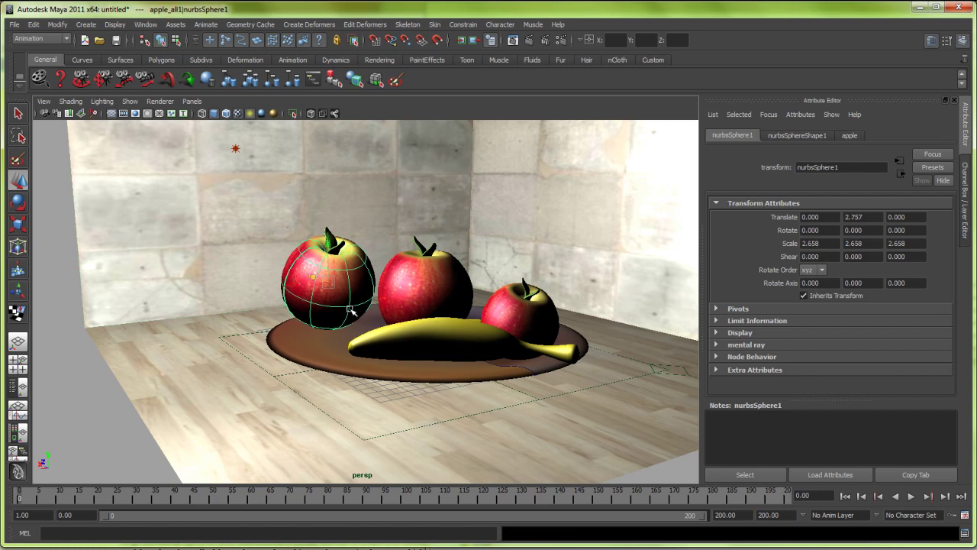
pyautogui.press('Up')
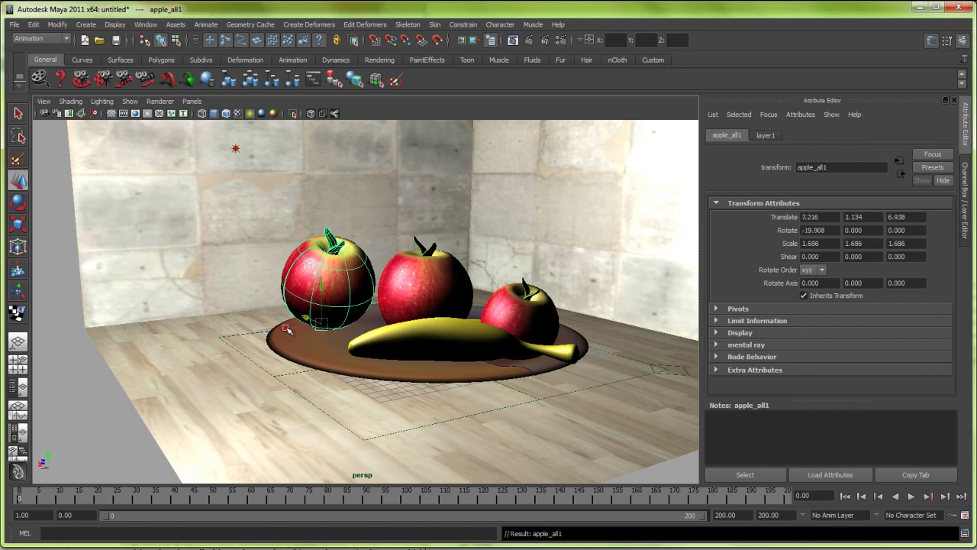
pyautogui.press('s')
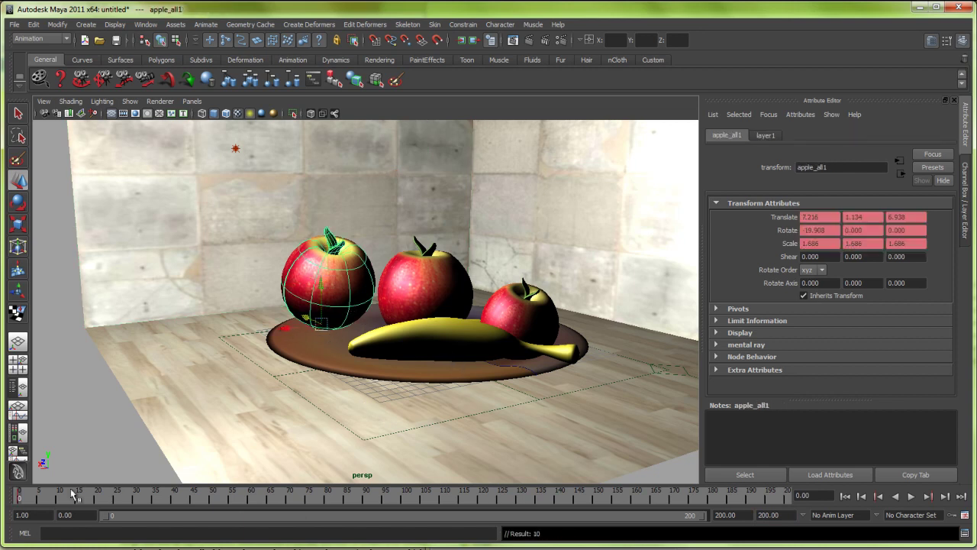
# Step: At frame 54, move the apple far left and high up, then play back the motion
pyautogui.hotkey('alt', 'v')
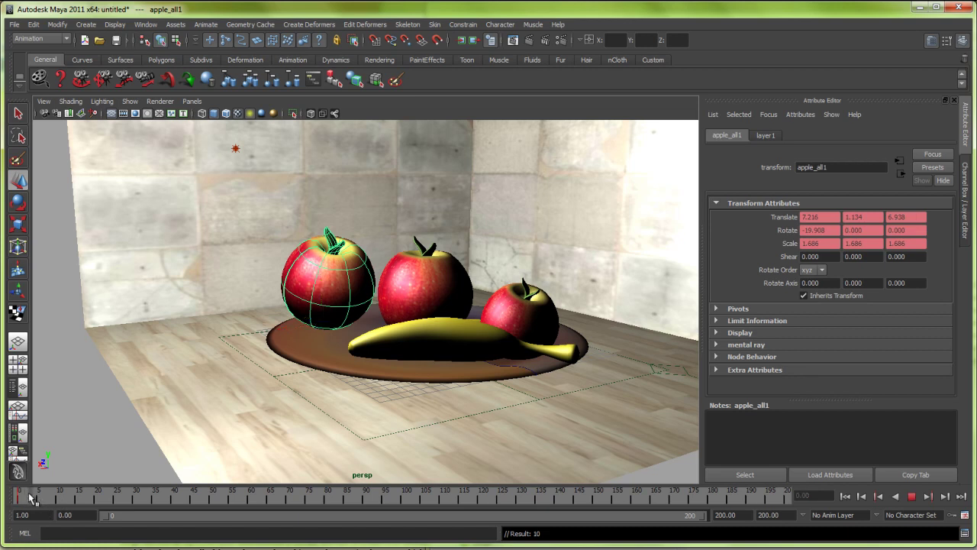
pyautogui.hotkey('alt', 'v')
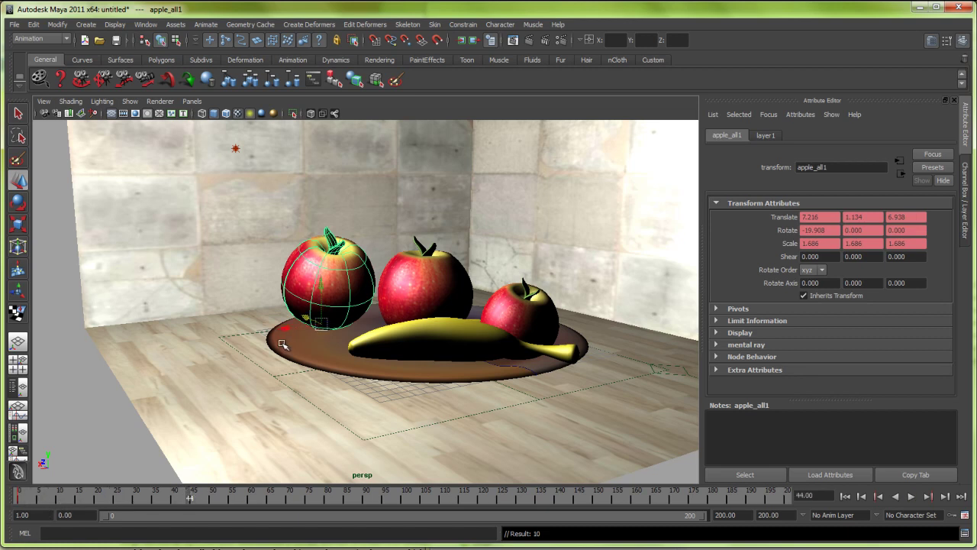
pyautogui.click(227, 498)
pyautogui.moveTo(284, 329); pyautogui.dragTo(155, 350)
pyautogui.moveTo(191, 305); pyautogui.dragTo(191, 177)
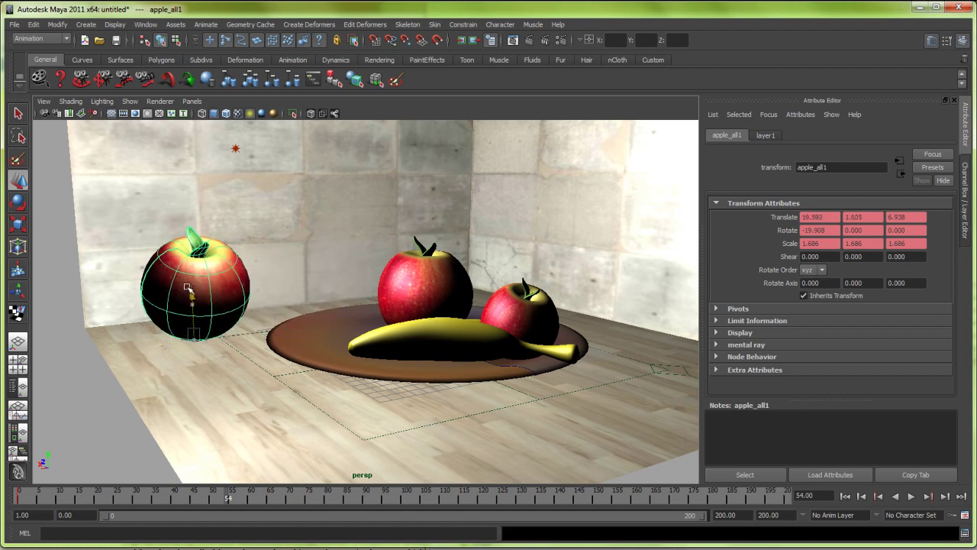
pyautogui.hotkey('alt', 'v')
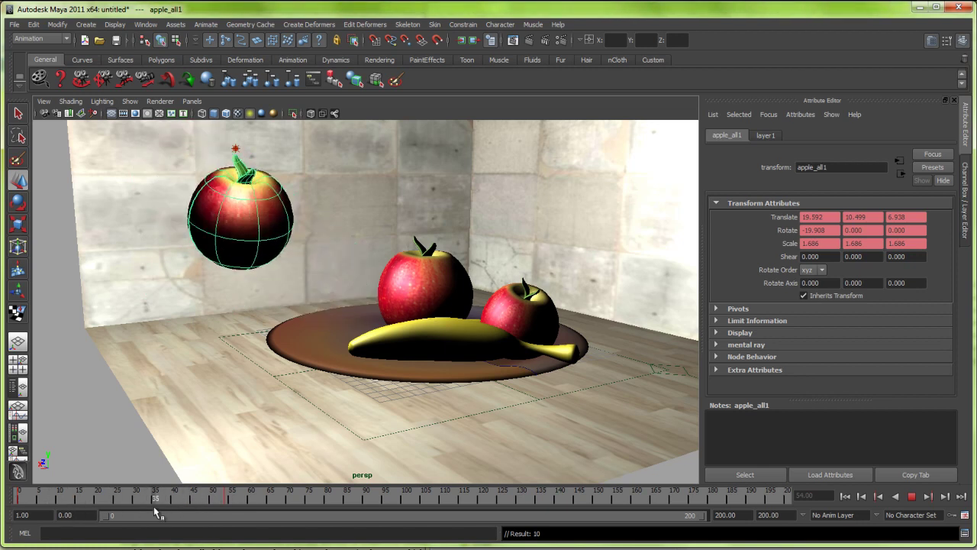
# Step: Lift the centre apple from the plate to float high-right by frame 84, then play it back
pyautogui.press('Escape')
pyautogui.click(421, 291)
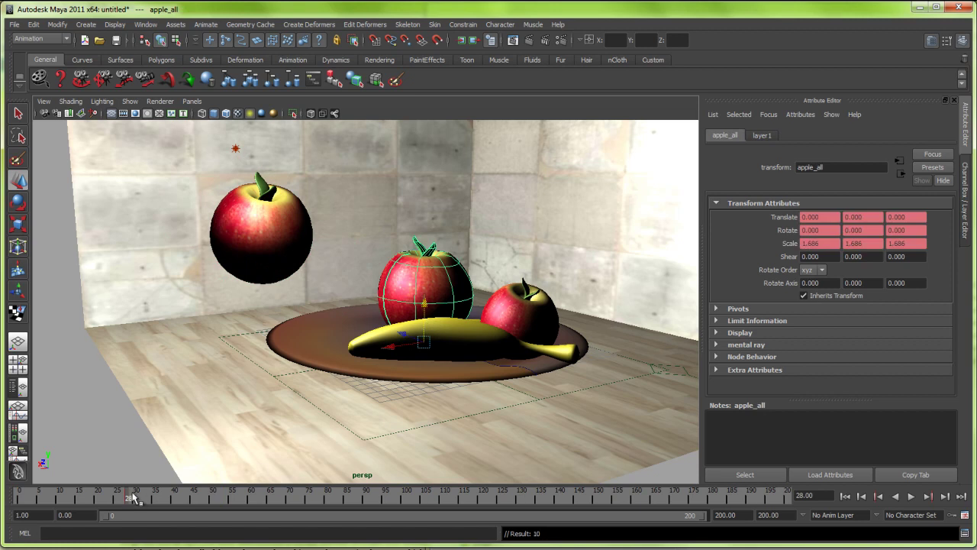
pyautogui.hotkey('alt', 'v')
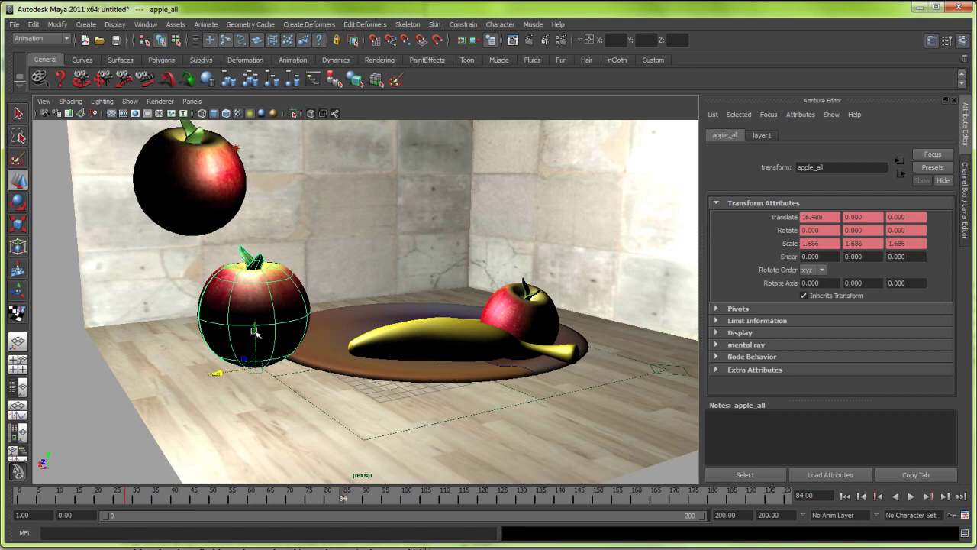
pyautogui.moveTo(255, 332)
pyautogui.mouseDown()
pyautogui.moveTo(212, 284)
pyautogui.moveTo(526, 284)
pyautogui.mouseUp()
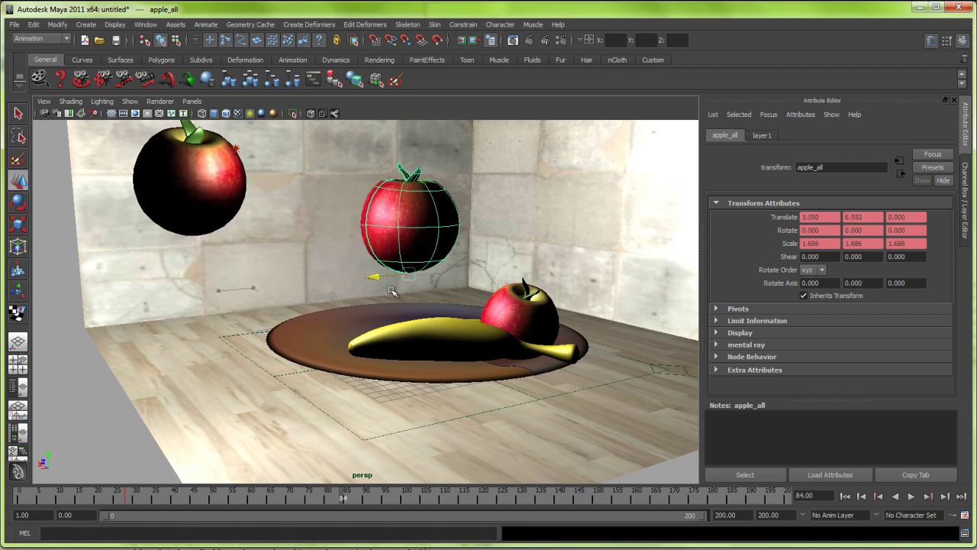
pyautogui.hotkey('alt', 'v')
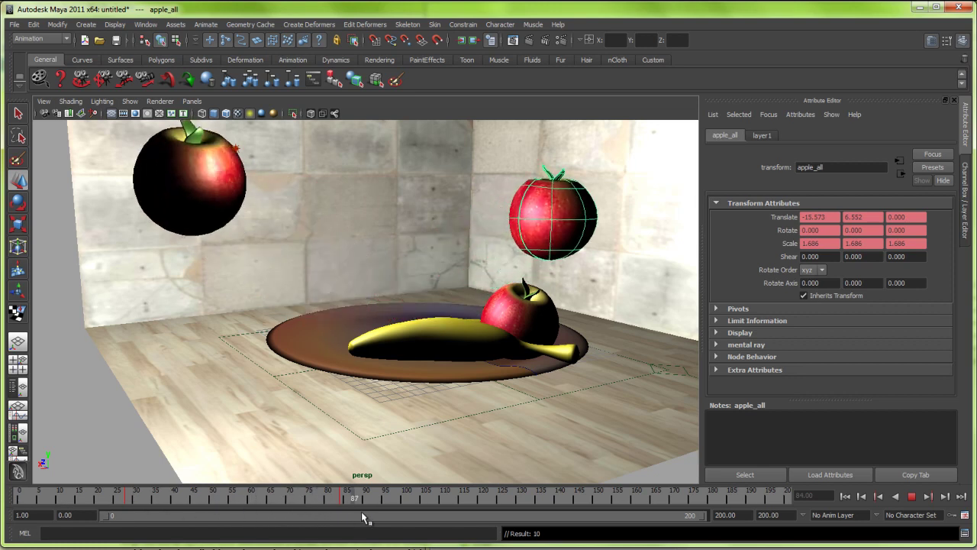
# Step: Key the small apple beside the banana at rest and advance to frame 157
pyautogui.click(519, 327)
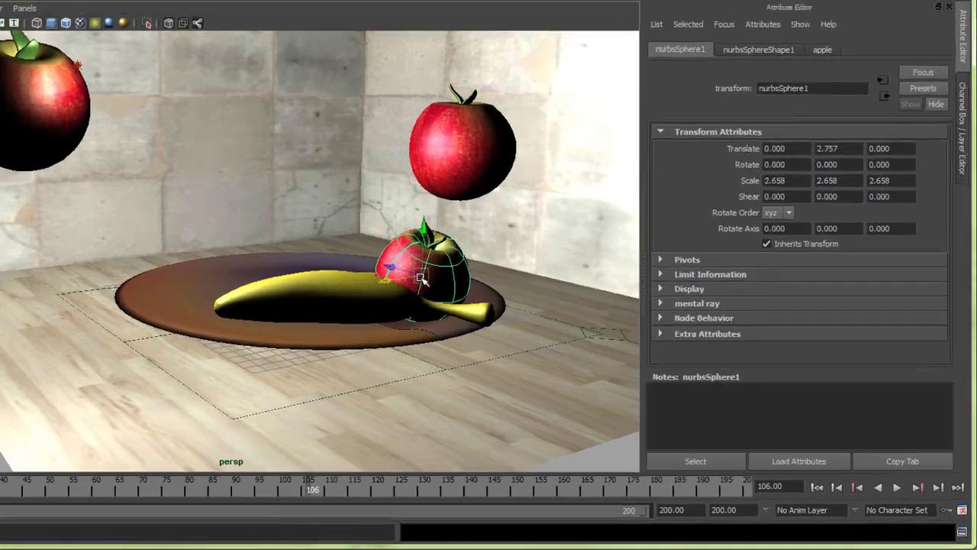
pyautogui.press('s')
pyautogui.hotkey('alt', 'v')
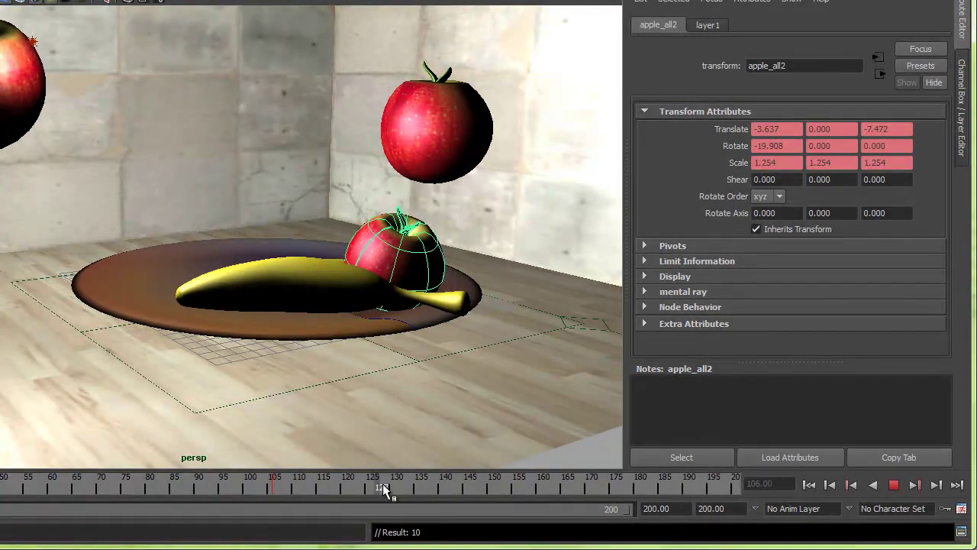
pyautogui.hotkey('alt', 'v')
# Step: Raise the small apple high to the left, key it, and play back the result
pyautogui.moveTo(365, 324)
pyautogui.mouseDown()
pyautogui.moveTo(365, 158)
pyautogui.moveTo(131, 242)
pyautogui.mouseUp()
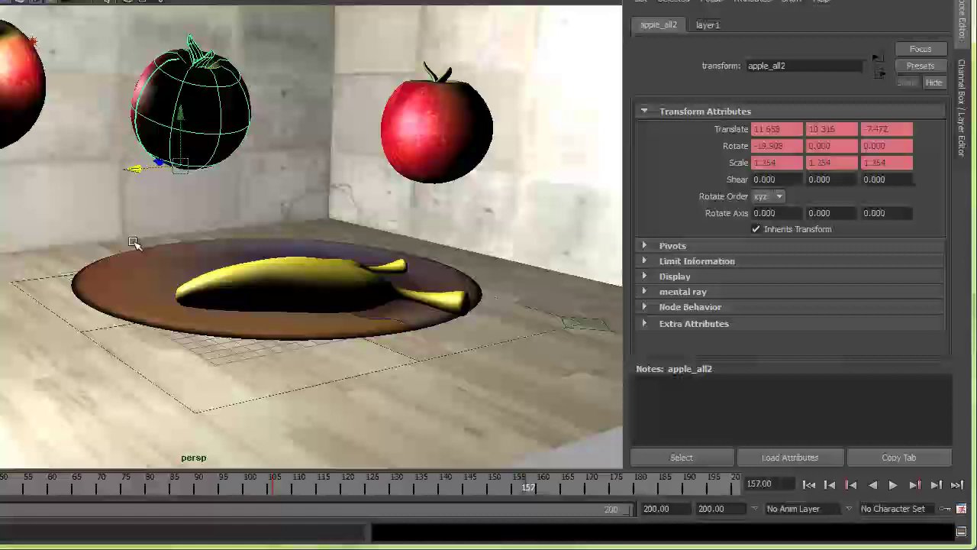
pyautogui.press('s')
pyautogui.hotkey('alt', 'v')
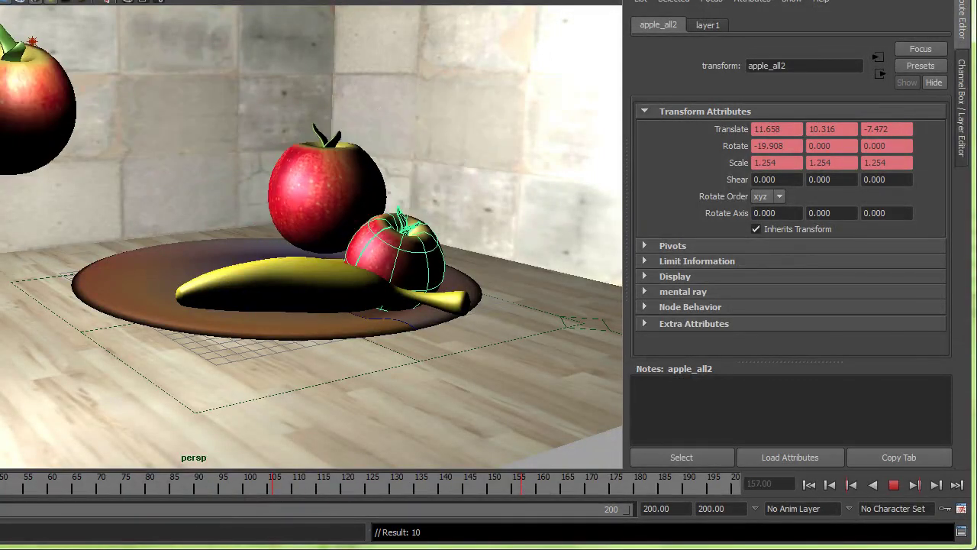
pyautogui.hotkey('alt', 'v')
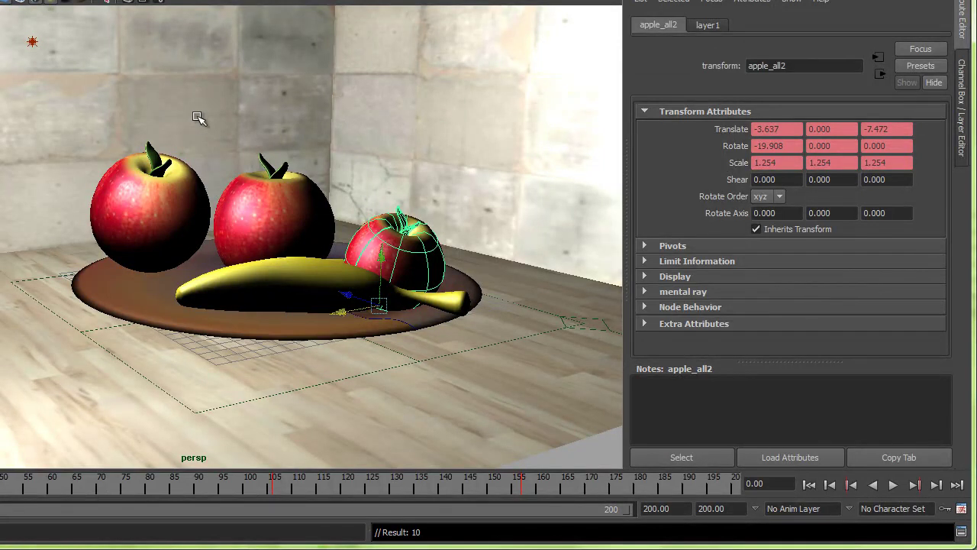
pyautogui.press('space')
pyautogui.click(226, 58)
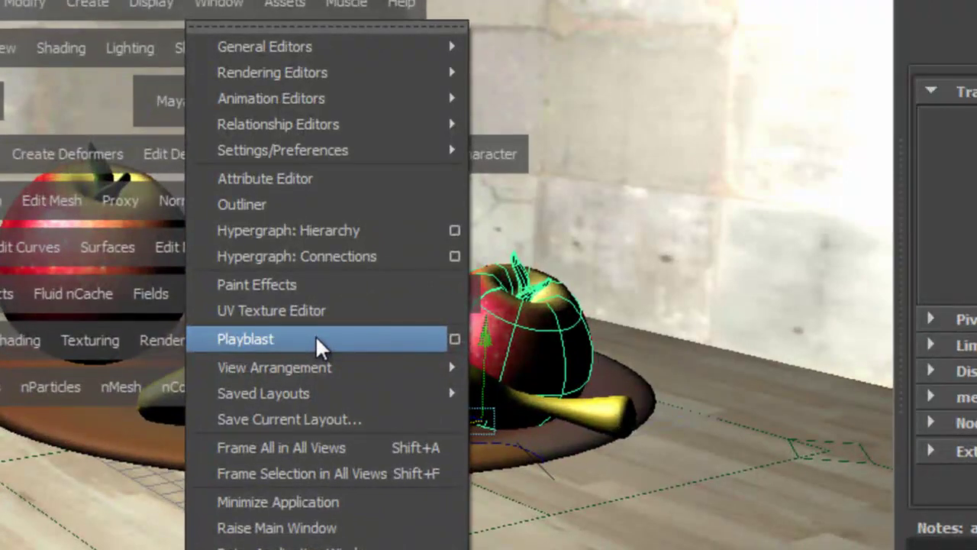
# Step: Render a playblast preview of the animation and close the blast7 video afterwards
pyautogui.click(315, 341)
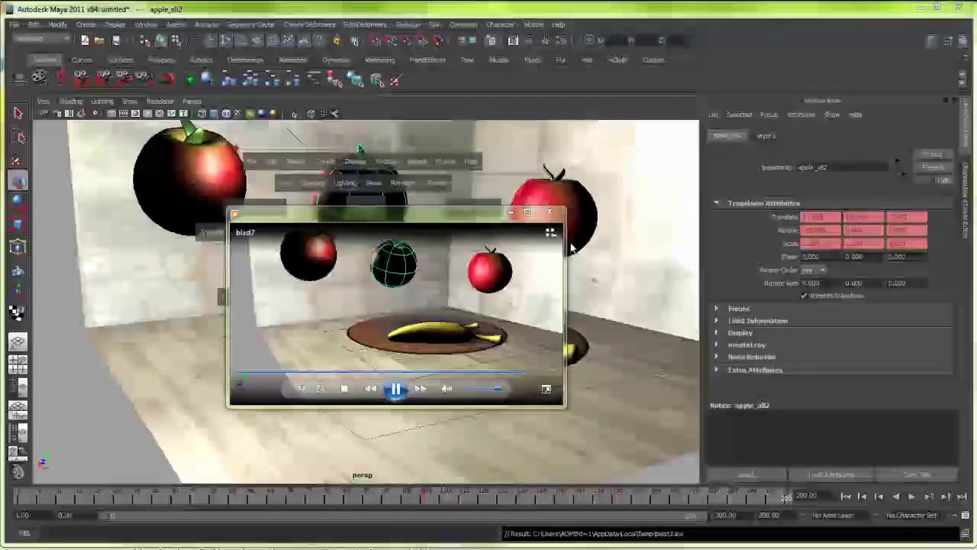
pyautogui.click(549, 211)
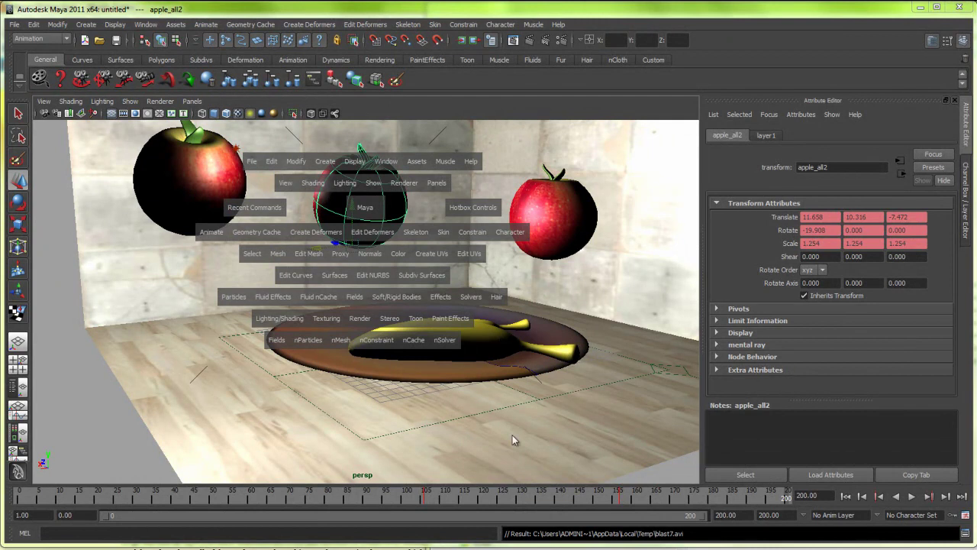
pyautogui.click(506, 400)
pyautogui.click(506, 400)
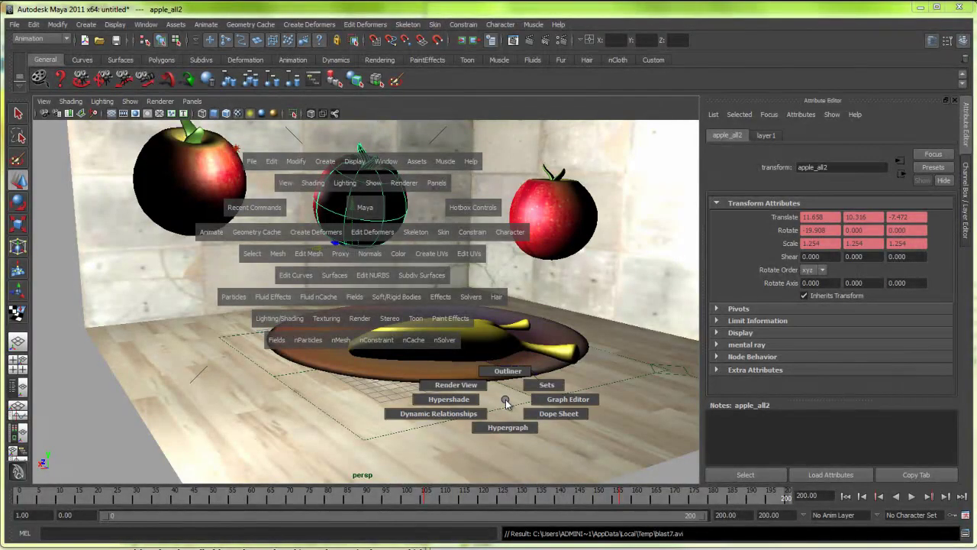
pyautogui.moveTo(506, 400)
pyautogui.mouseDown()
pyautogui.moveTo(508, 371)
pyautogui.moveTo(486, 350)
pyautogui.mouseUp()
pyautogui.press('space')
pyautogui.click(483, 379)
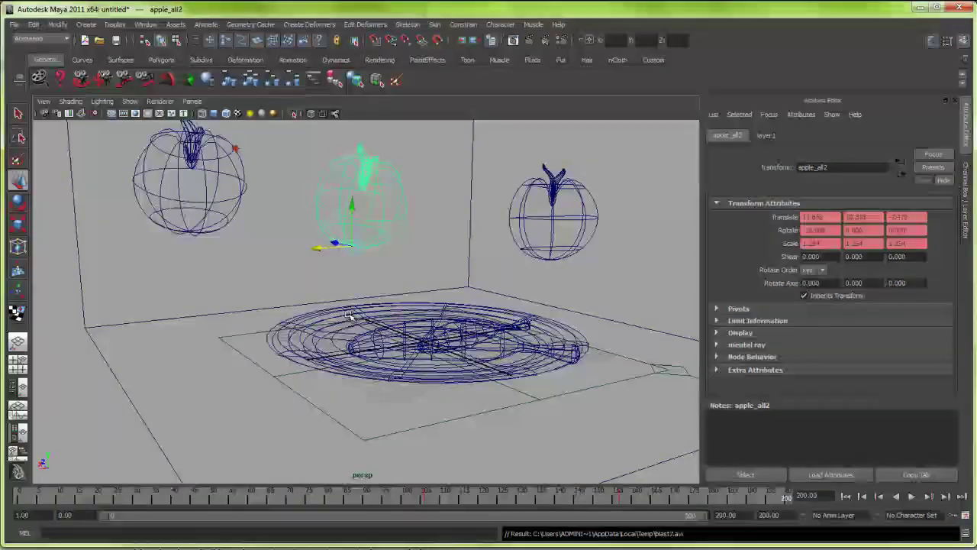
pyautogui.press('5')
pyautogui.press('6')
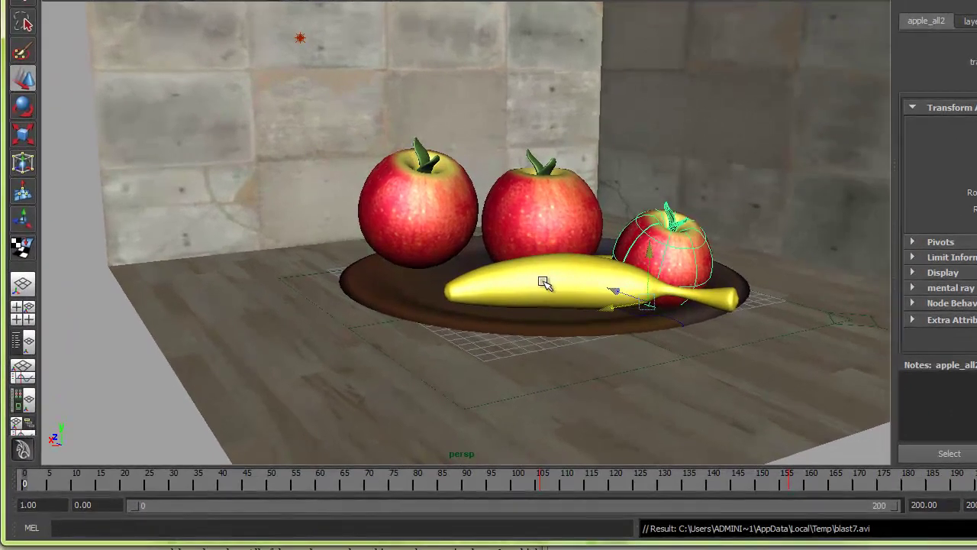
# Step: Key the banana at its resting position on the plate at a later frame
pyautogui.click(542, 283)
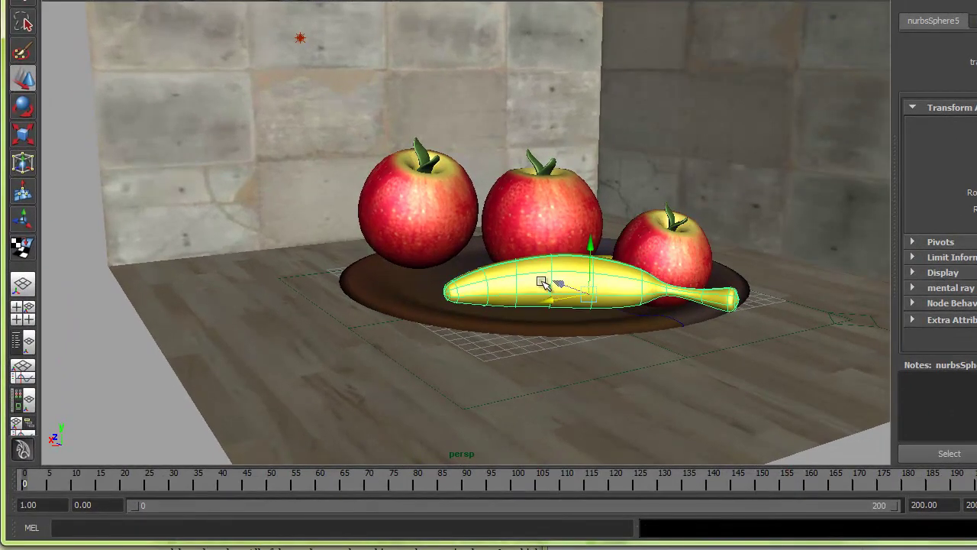
pyautogui.moveTo(103, 481); pyautogui.dragTo(339, 485)
pyautogui.press('s')
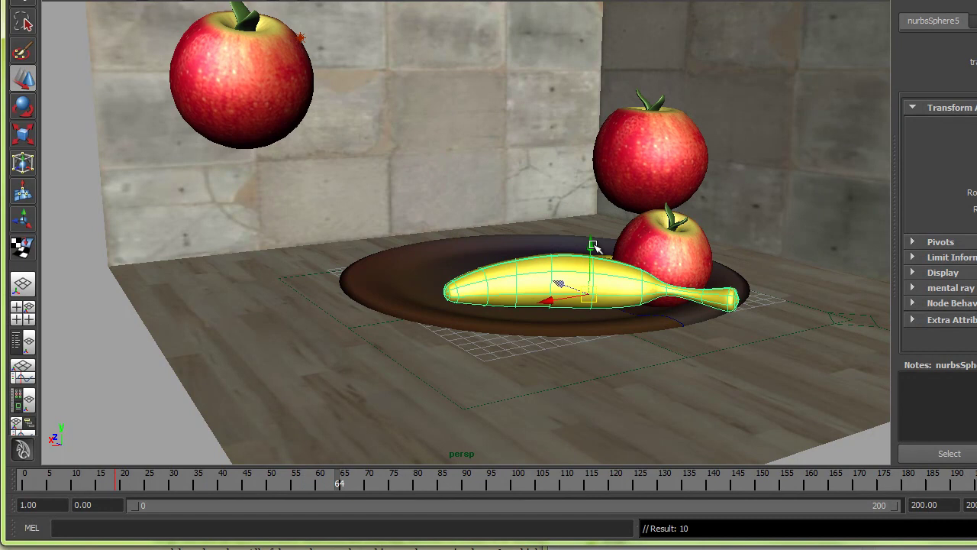
# Step: Raise the banana above the apples, rotate it level, and key that pose
pyautogui.moveTo(590, 246)
pyautogui.mouseDown()
pyautogui.moveTo(580, 158)
pyautogui.moveTo(588, 33)
pyautogui.mouseUp()
pyautogui.press('e')
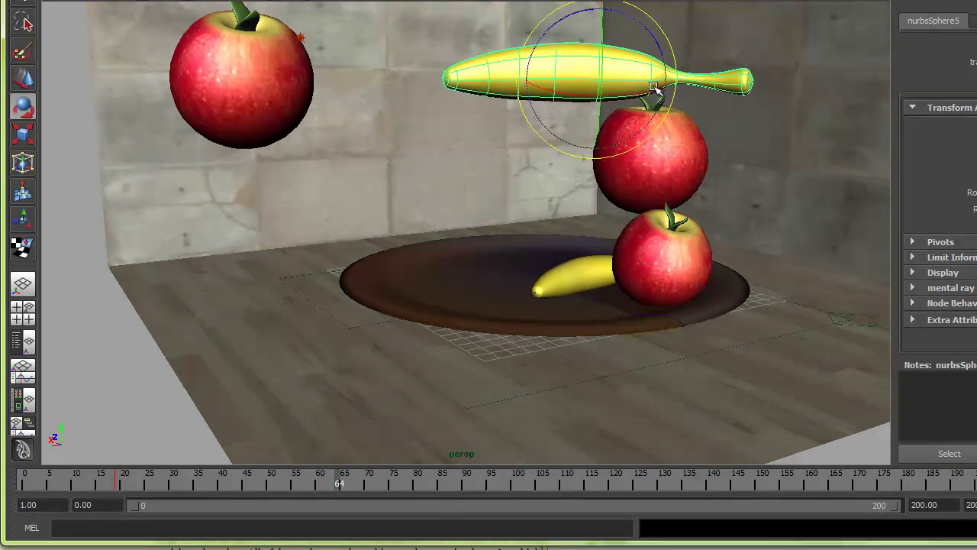
pyautogui.moveTo(645, 93); pyautogui.dragTo(497, 120)
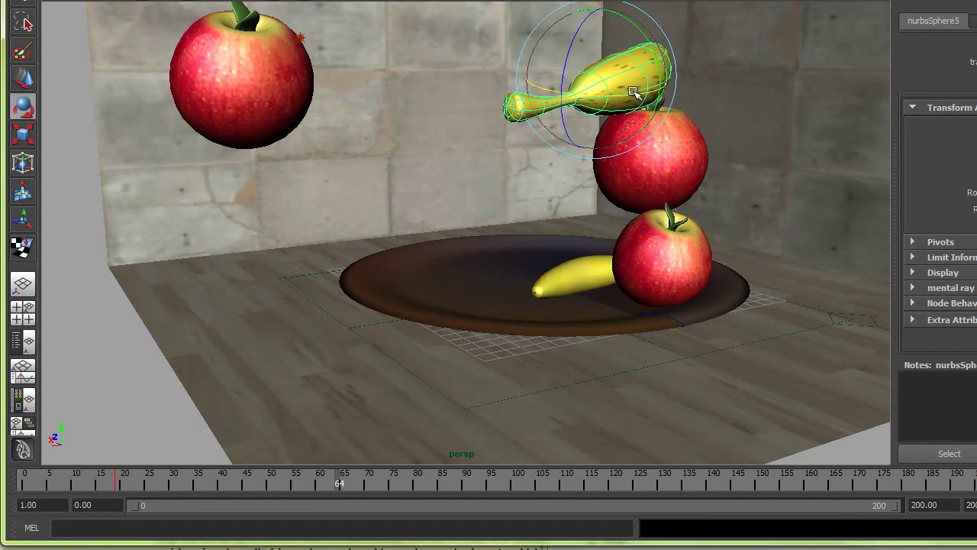
pyautogui.moveTo(643, 94); pyautogui.dragTo(649, 69)
pyautogui.press('s')
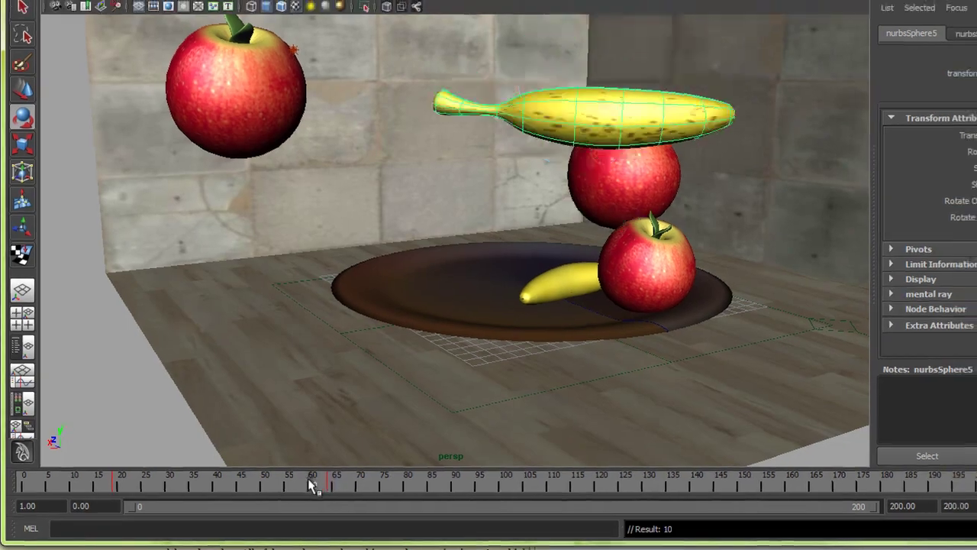
pyautogui.moveTo(316, 484)
pyautogui.mouseDown()
pyautogui.moveTo(234, 484)
pyautogui.moveTo(227, 495)
pyautogui.moveTo(345, 487)
pyautogui.moveTo(7, 502)
pyautogui.moveTo(310, 520)
pyautogui.moveTo(335, 510)
pyautogui.mouseUp()
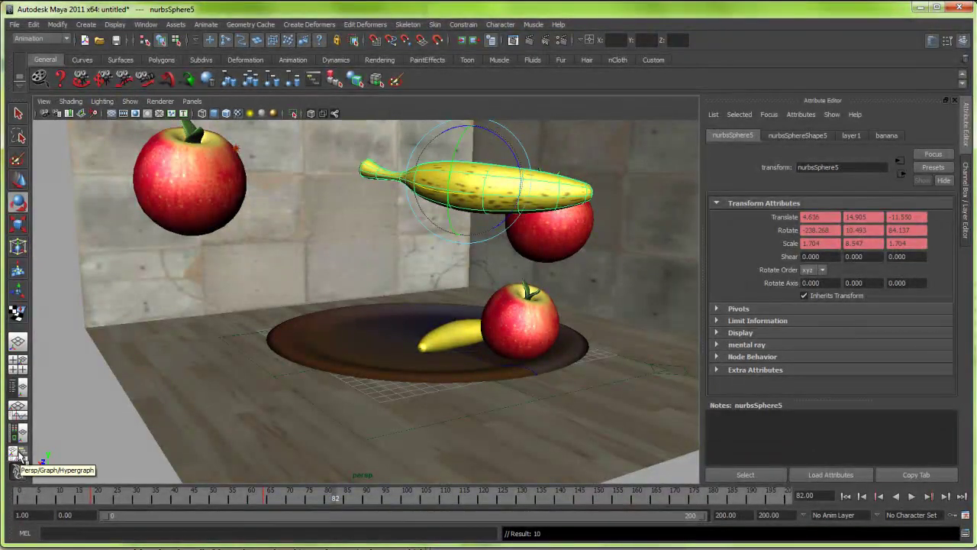
# Step: Show the Graph Editor and give apple_all's final keys at frame 84 flat tangents
pyautogui.click(19, 410)
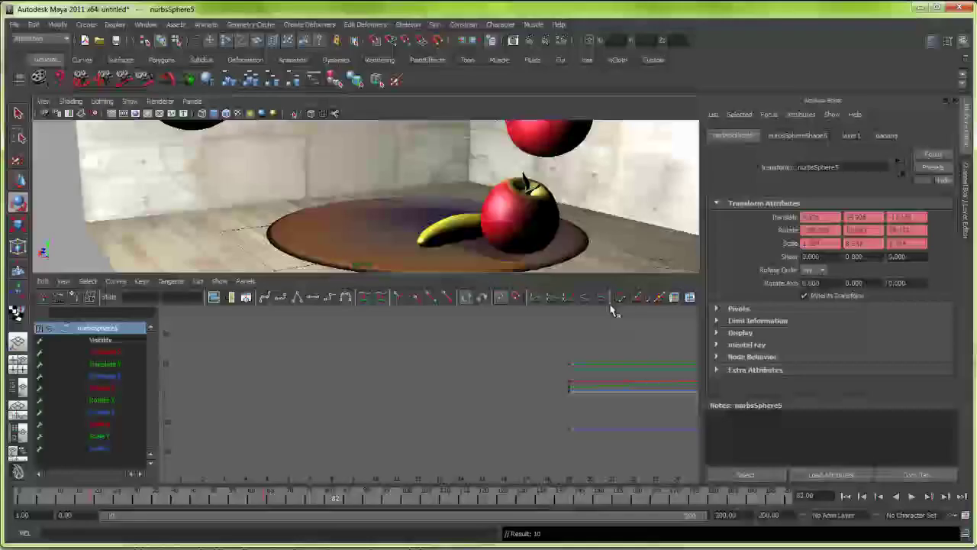
pyautogui.click(551, 147)
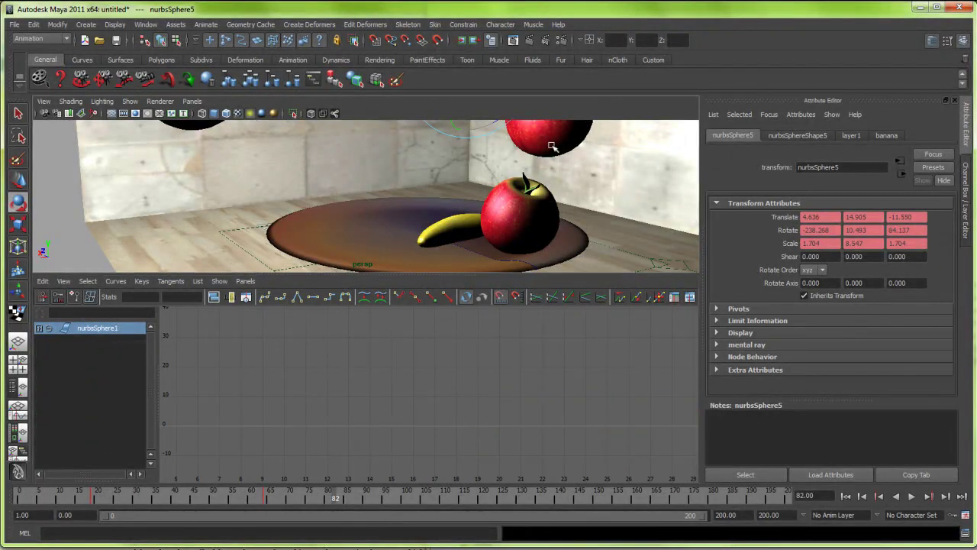
pyautogui.press('Up')
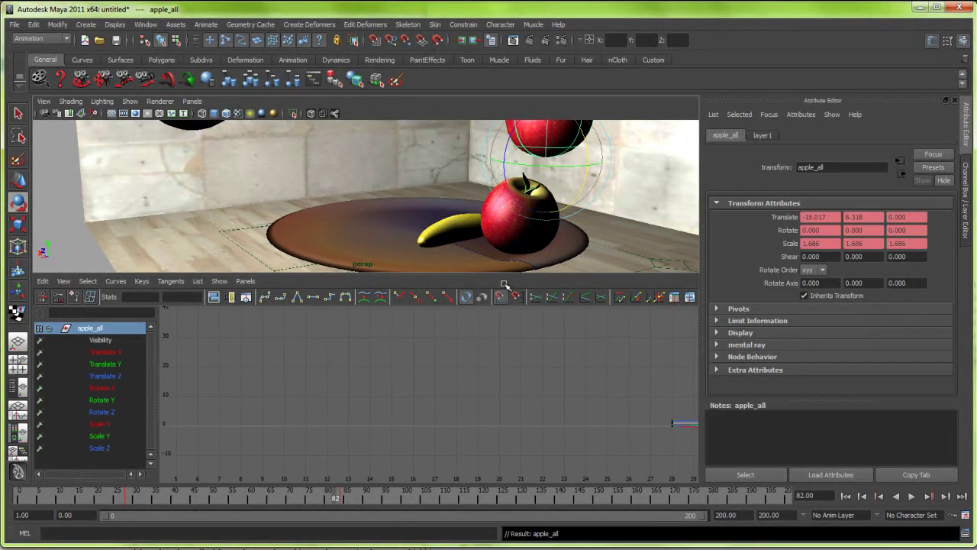
pyautogui.press('f')
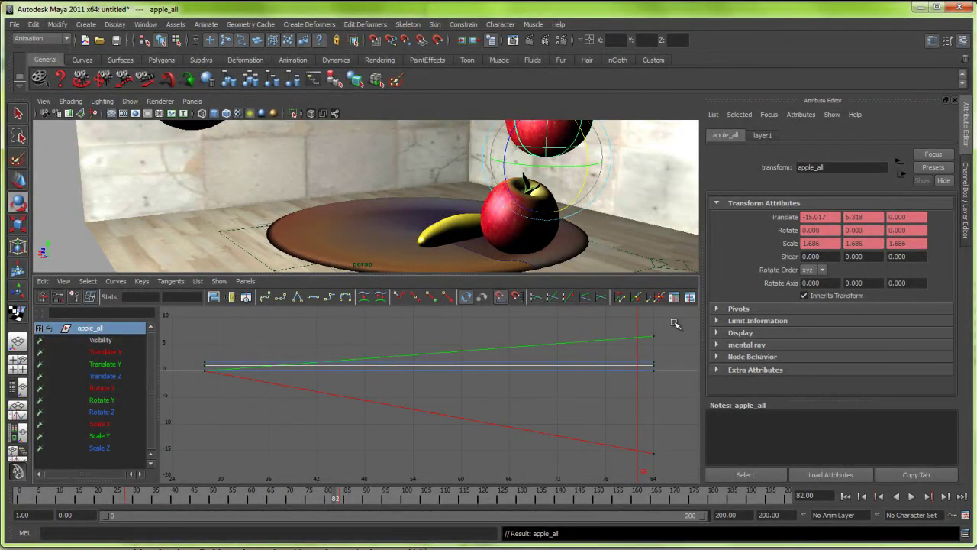
pyautogui.moveTo(675, 322); pyautogui.dragTo(569, 478)
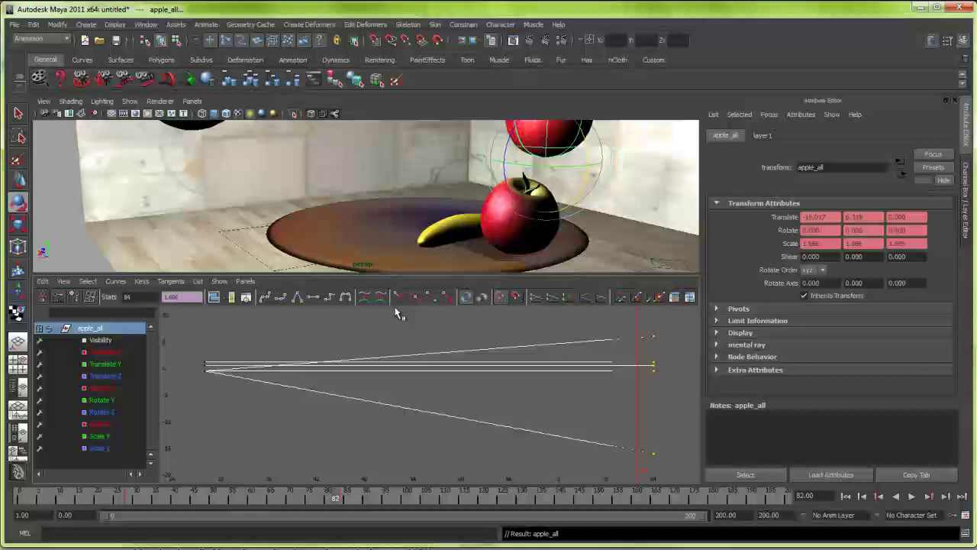
pyautogui.click(173, 281)
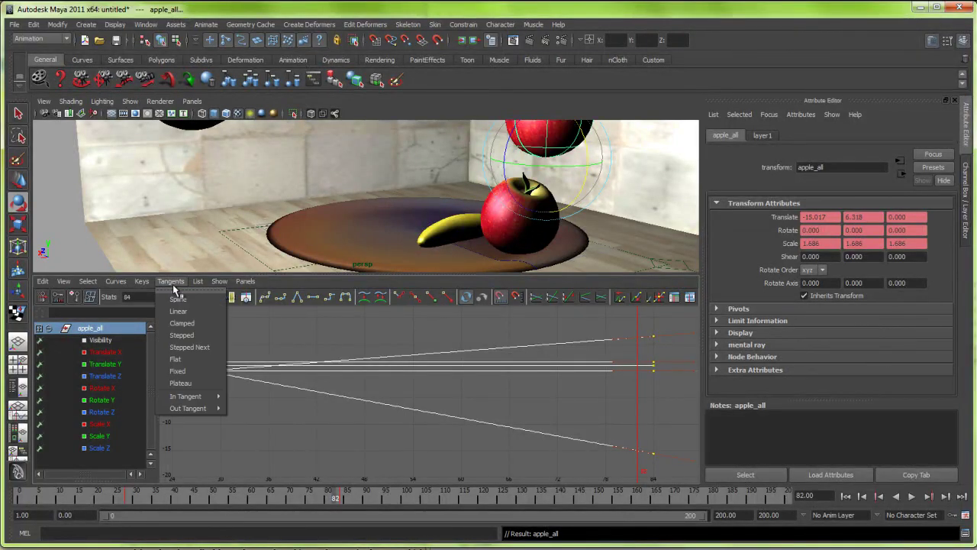
pyautogui.click(193, 361)
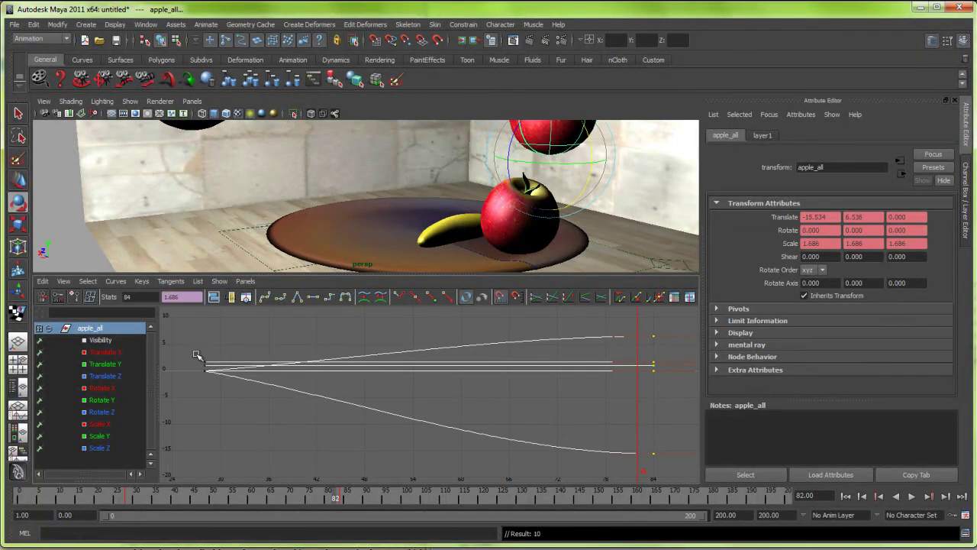
pyautogui.hotkey('alt', 'v')
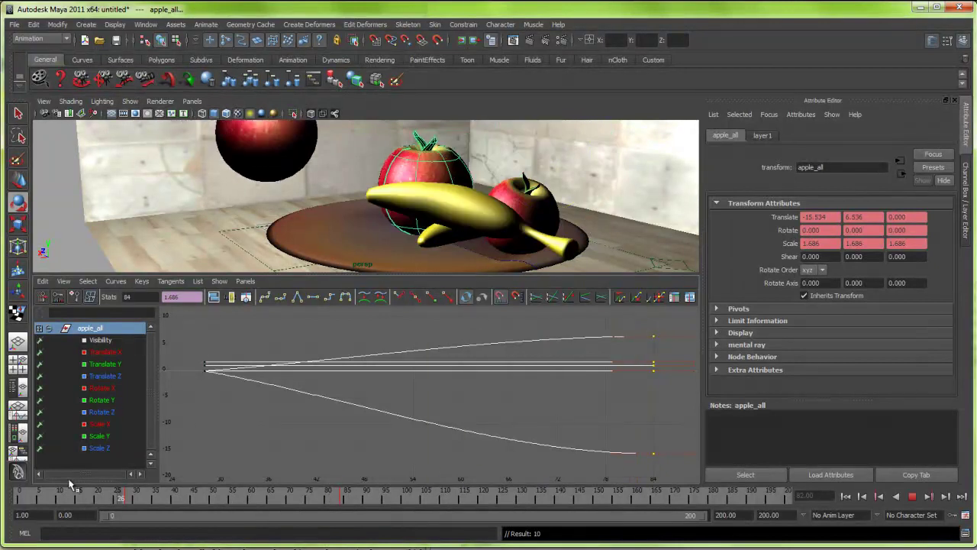
pyautogui.press('Escape')
# Step: Give apple_all1's final keys at frame 54 flat tangents
pyautogui.click(332, 166)
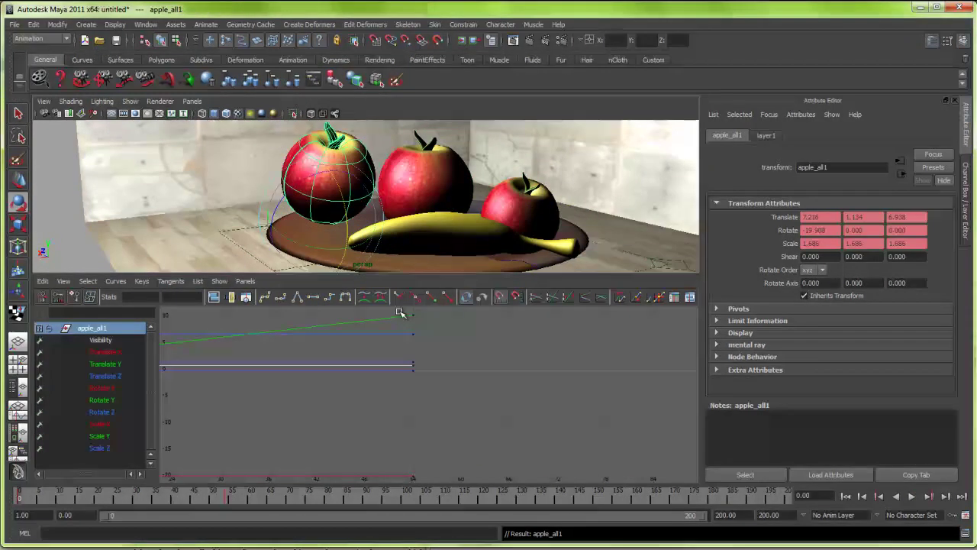
pyautogui.moveTo(400, 312); pyautogui.dragTo(449, 437)
pyautogui.moveTo(441, 484); pyautogui.dragTo(446, 489)
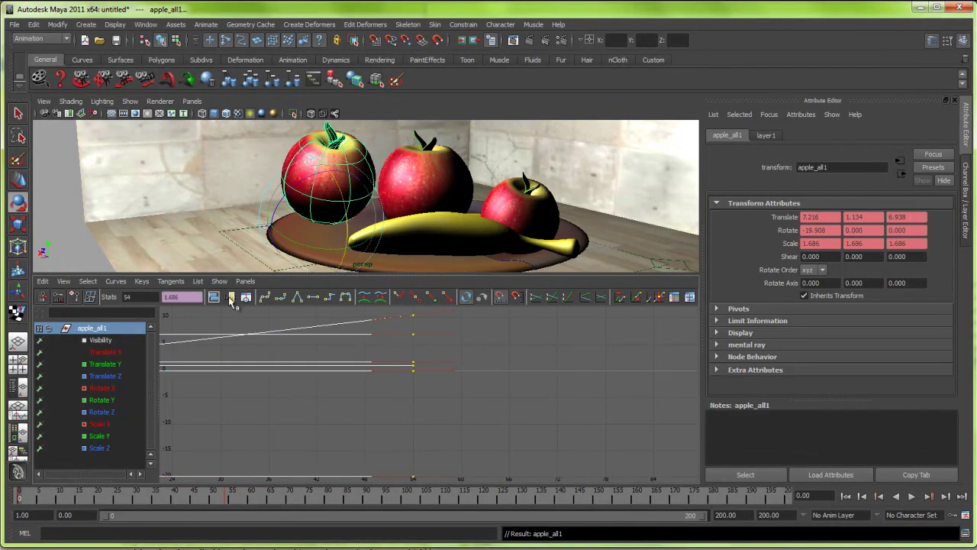
pyautogui.click(172, 282)
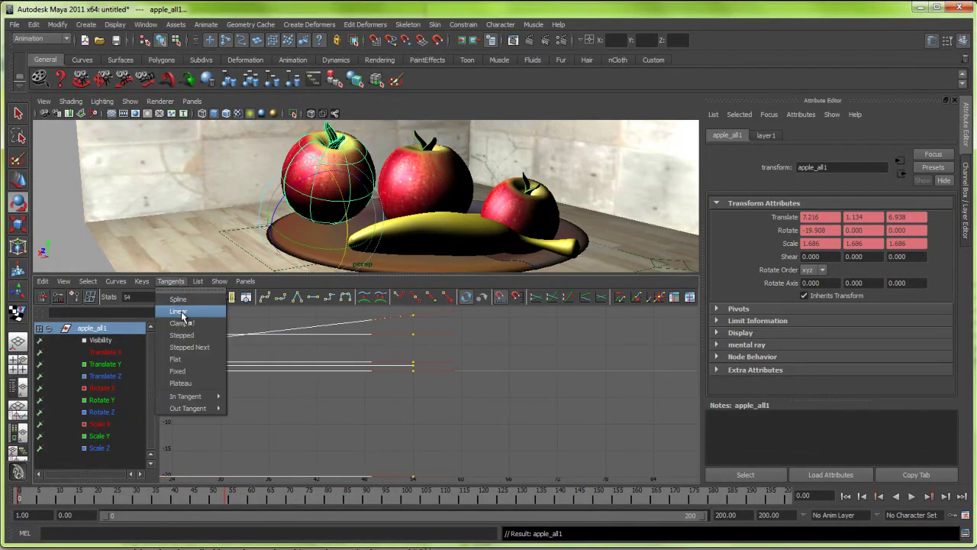
pyautogui.click(184, 365)
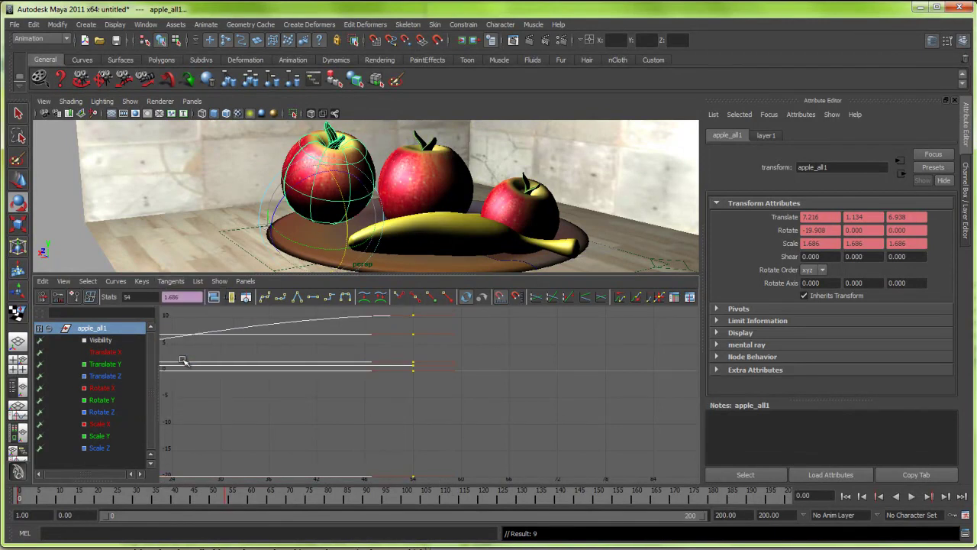
pyautogui.click(586, 232)
pyautogui.press('space')
# Step: Render a playblast of the eased animation from the hotbox Window menu
pyautogui.moveTo(562, 188); pyautogui.dragTo(582, 346)
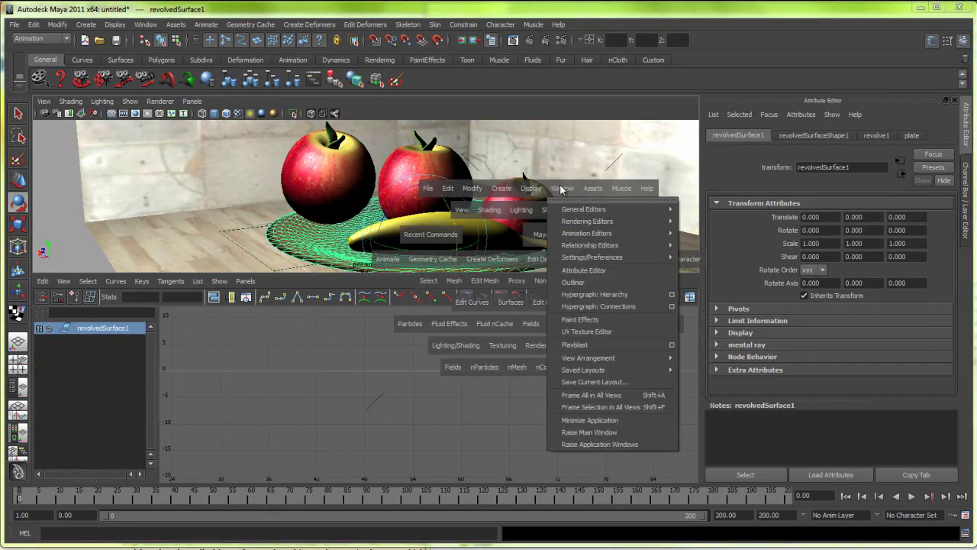
pyautogui.click(582, 345)
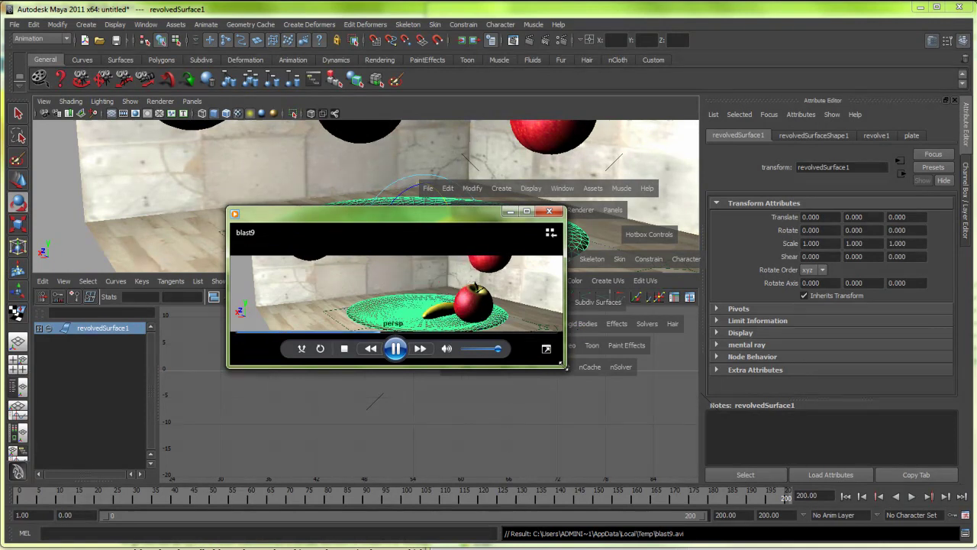
# Step: Enlarge the blast9 player window and replay the preview video
pyautogui.moveTo(565, 367); pyautogui.dragTo(585, 446)
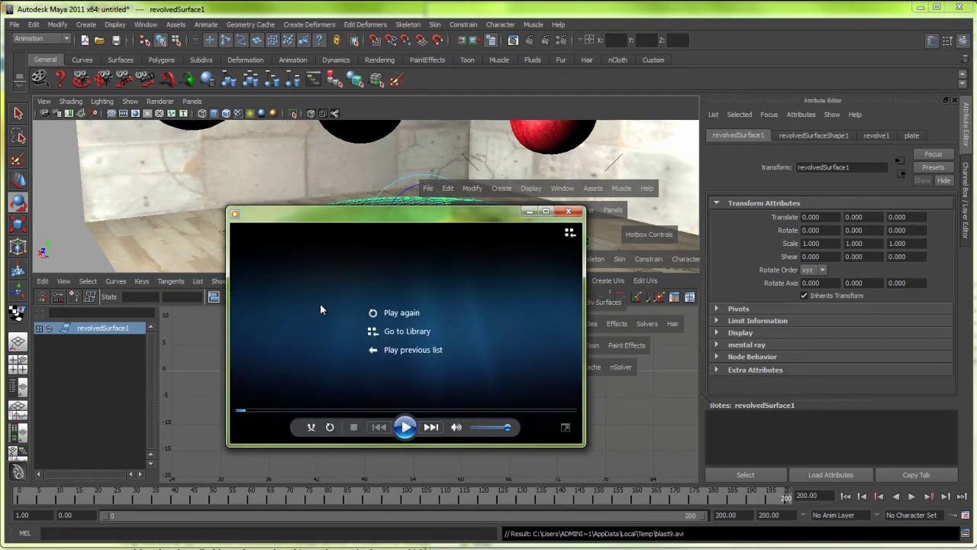
pyautogui.click(410, 429)
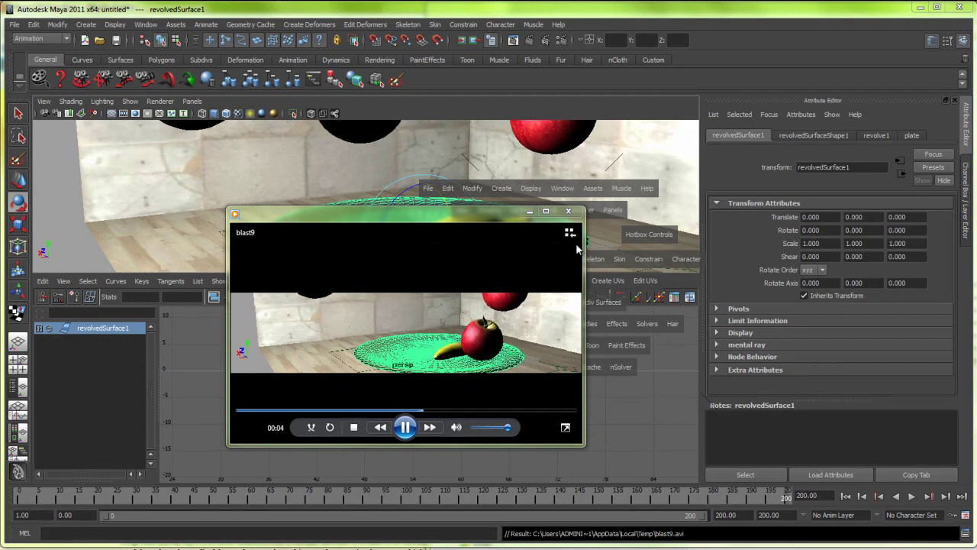
# Step: Close the blast9 preview, maximise the perspective view and rewind to the first frame
pyautogui.click(568, 213)
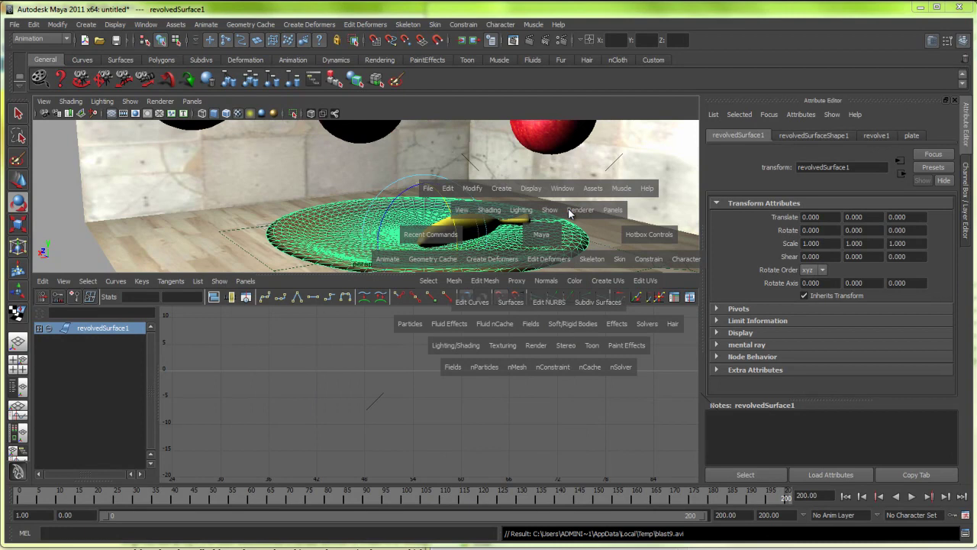
pyautogui.press('space')
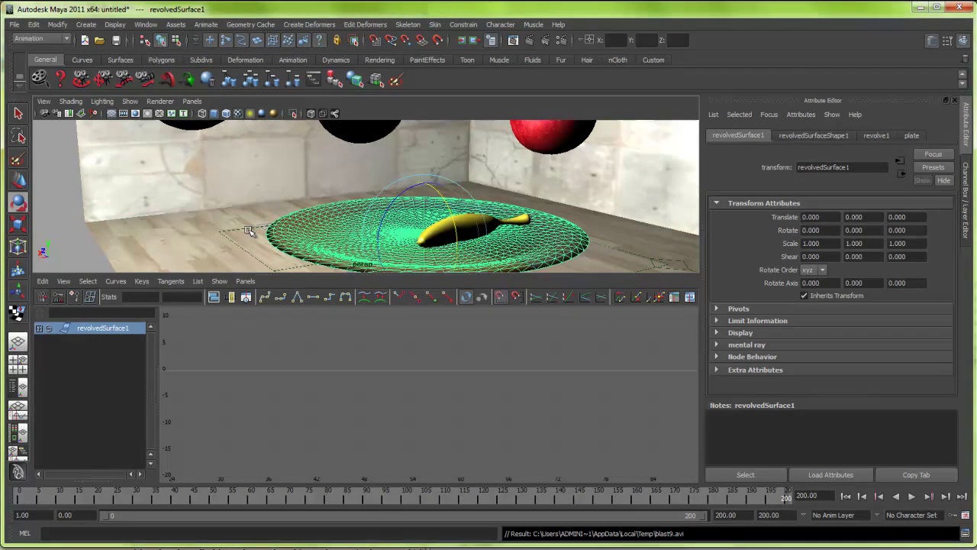
pyautogui.press('space')
pyautogui.keyDown('alt'); pyautogui.moveTo(453, 327); pyautogui.dragTo(446, 333); pyautogui.keyUp('alt')
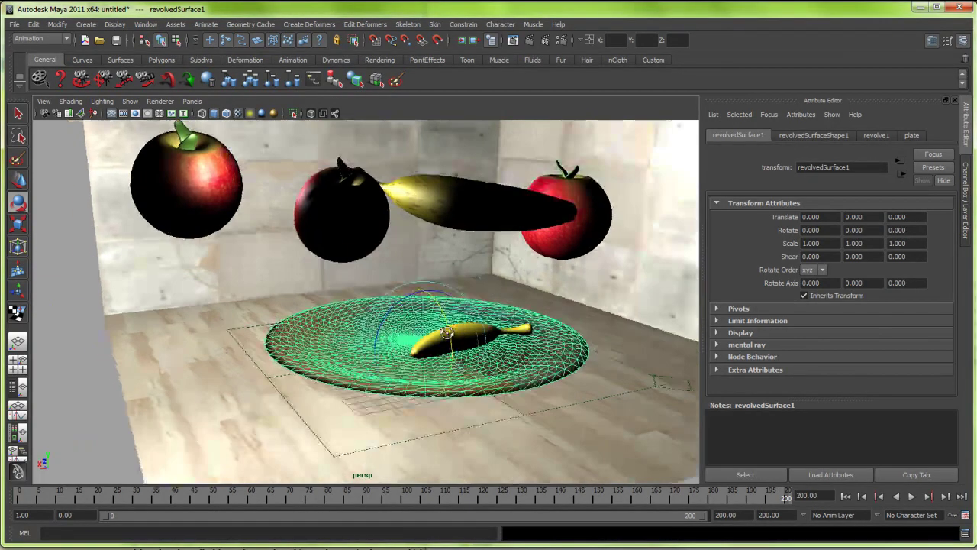
pyautogui.moveTo(268, 498); pyautogui.dragTo(135, 499)
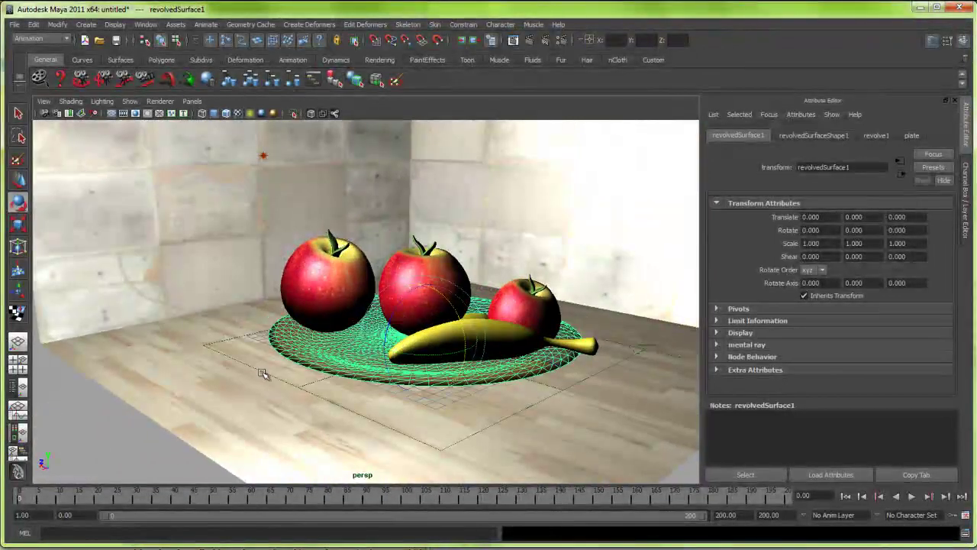
# Step: Select the perspective camera and key its position, rotation and scale at frame 0
pyautogui.press('space')
pyautogui.click(172, 310)
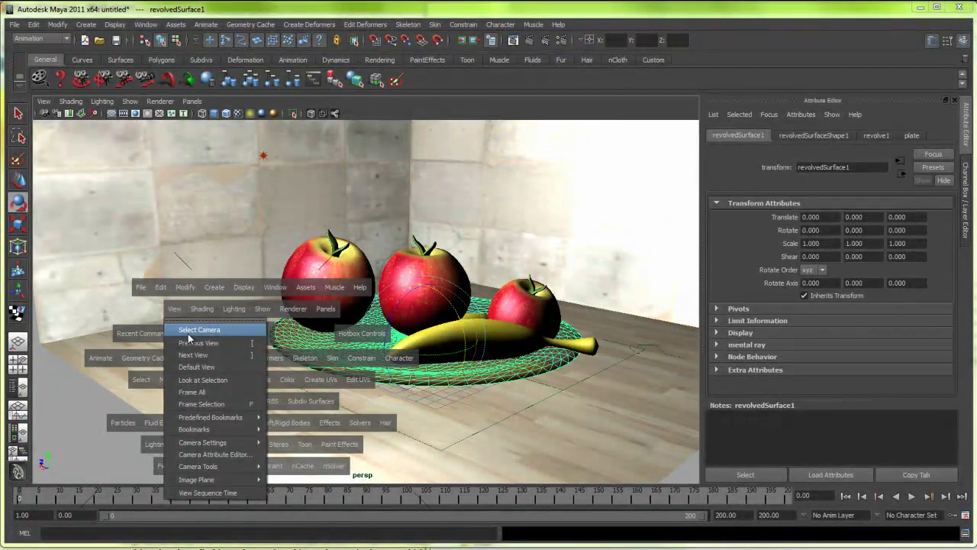
pyautogui.click(189, 329)
pyautogui.hotkey('alt', 'v')
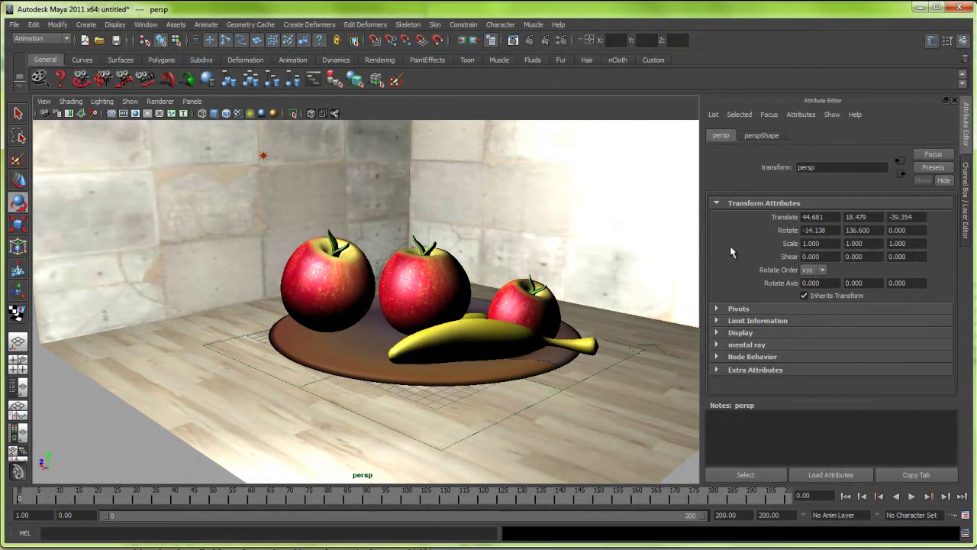
pyautogui.press('s')
# Step: At around frame 162, move the camera closer and tilt it down onto the plate, then rewind
pyautogui.hotkey('alt', 'v')
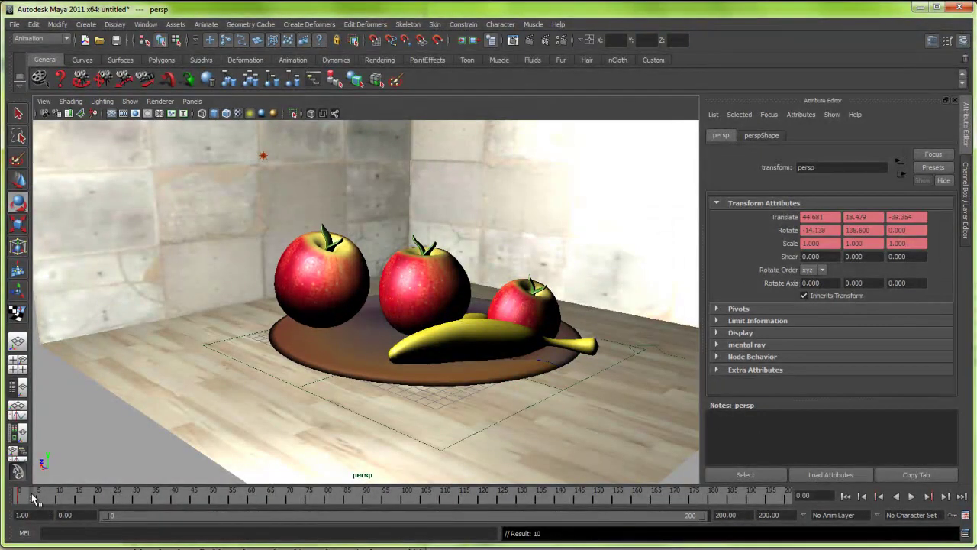
pyautogui.moveTo(254, 500); pyautogui.dragTo(639, 492)
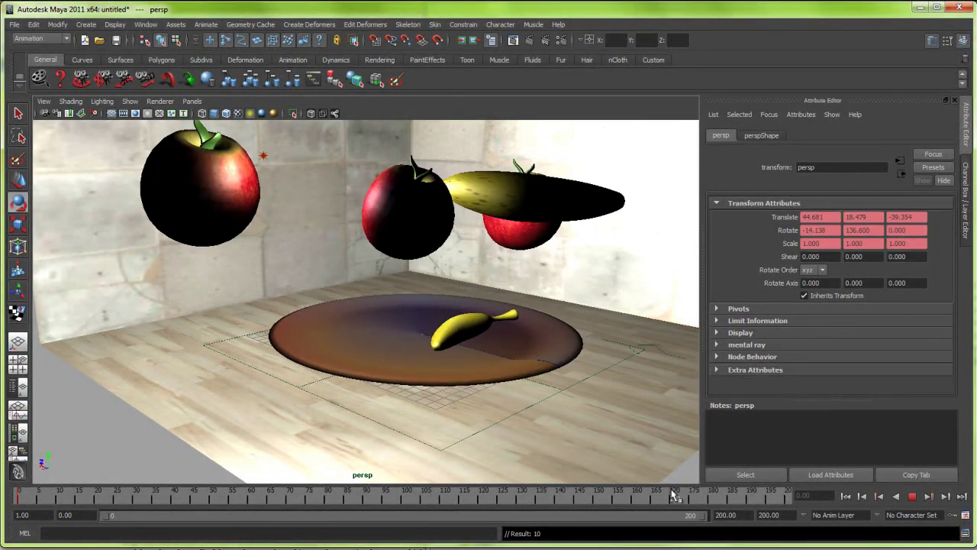
pyautogui.moveTo(275, 246)
pyautogui.keyDown('alt'); pyautogui.mouseDown()
pyautogui.moveTo(342, 264)
pyautogui.moveTo(350, 278)
pyautogui.mouseUp(); pyautogui.keyUp('alt')
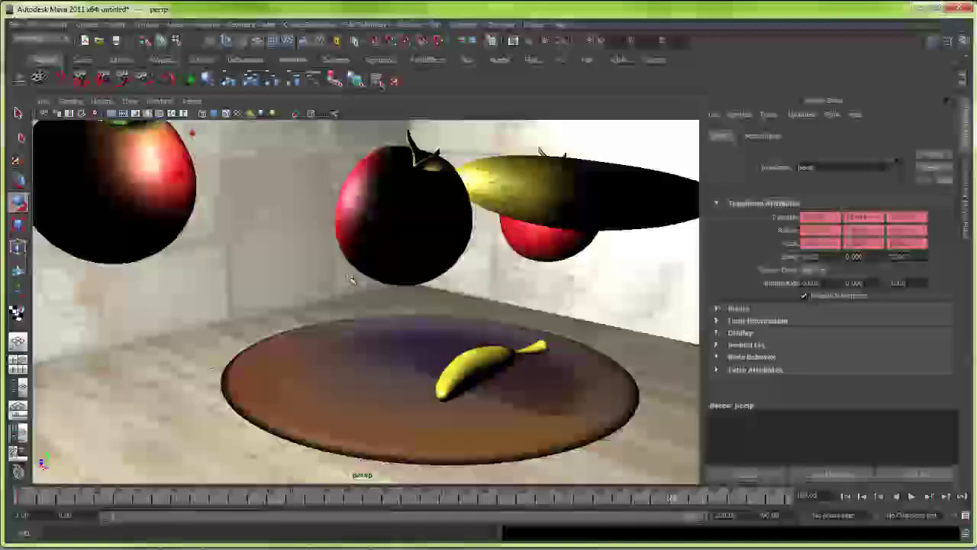
pyautogui.moveTo(641, 497); pyautogui.dragTo(18, 498)
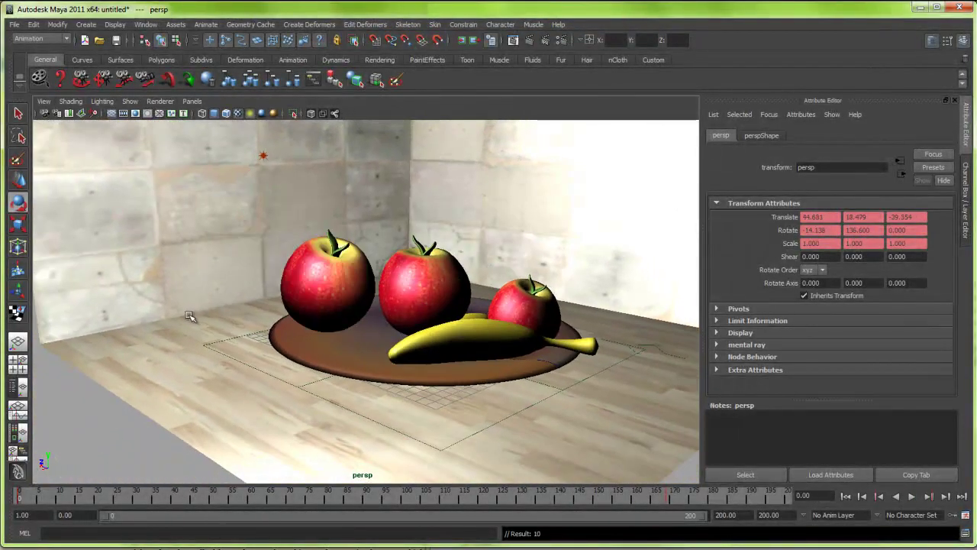
pyautogui.press('space')
# Step: Run a Playblast from the hotbox Window menu to produce the blast11 preview
pyautogui.moveTo(317, 152)
pyautogui.mouseDown()
pyautogui.moveTo(335, 267)
pyautogui.moveTo(330, 309)
pyautogui.mouseUp()
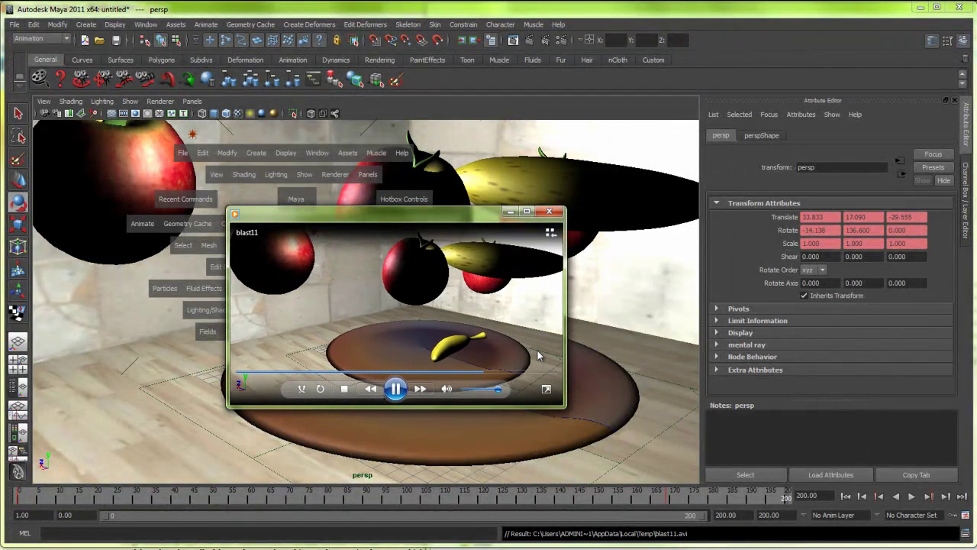
# Step: Close the blast11 preview and pick defaultLightSet in the Outliner
pyautogui.click(549, 211)
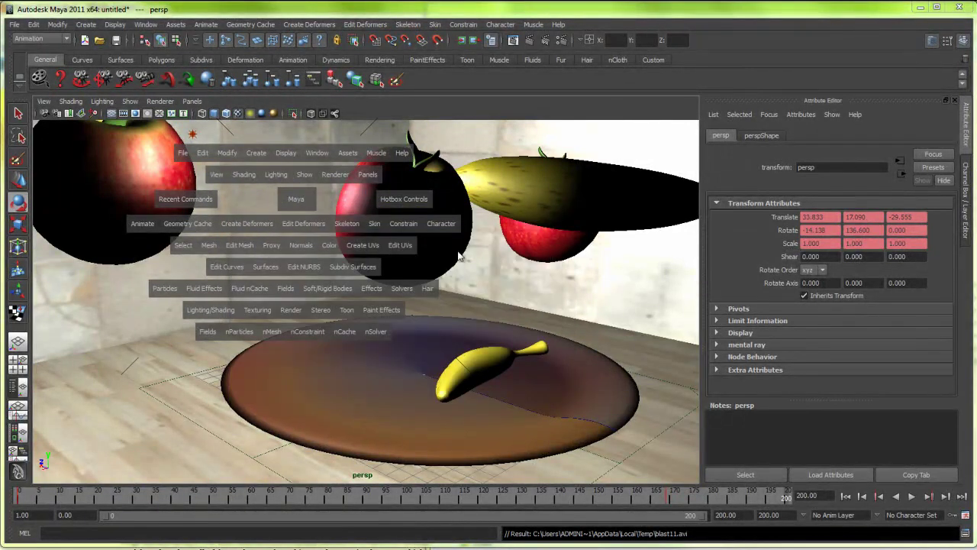
pyautogui.moveTo(312, 366); pyautogui.dragTo(317, 353)
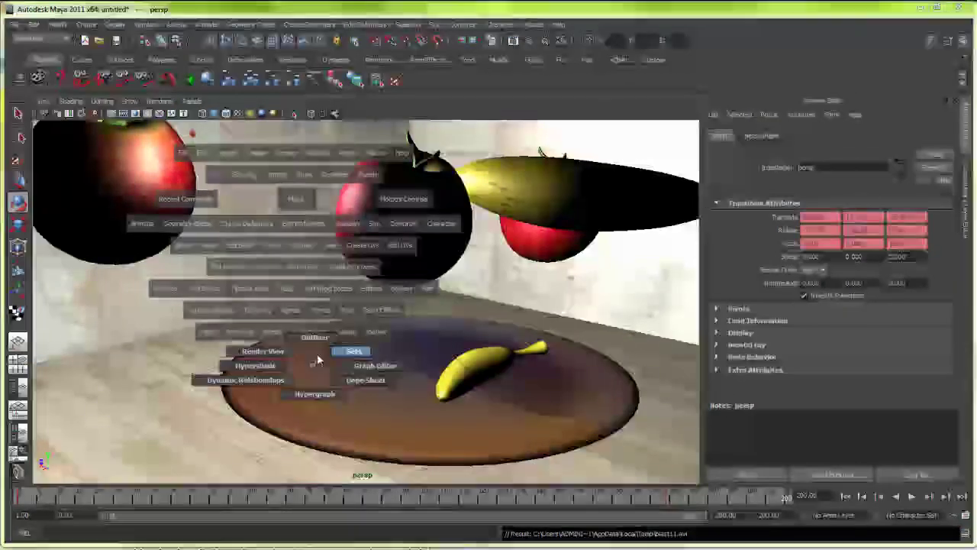
pyautogui.click(333, 320)
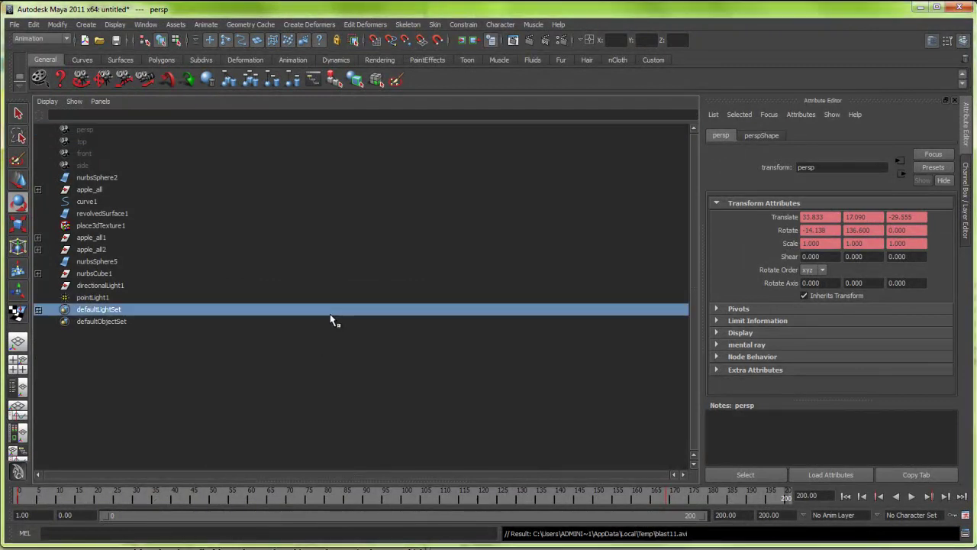
# Step: Return to a single perspective view, play the animation, then switch to the Hypershade/Render/Persp layout
pyautogui.press('space')
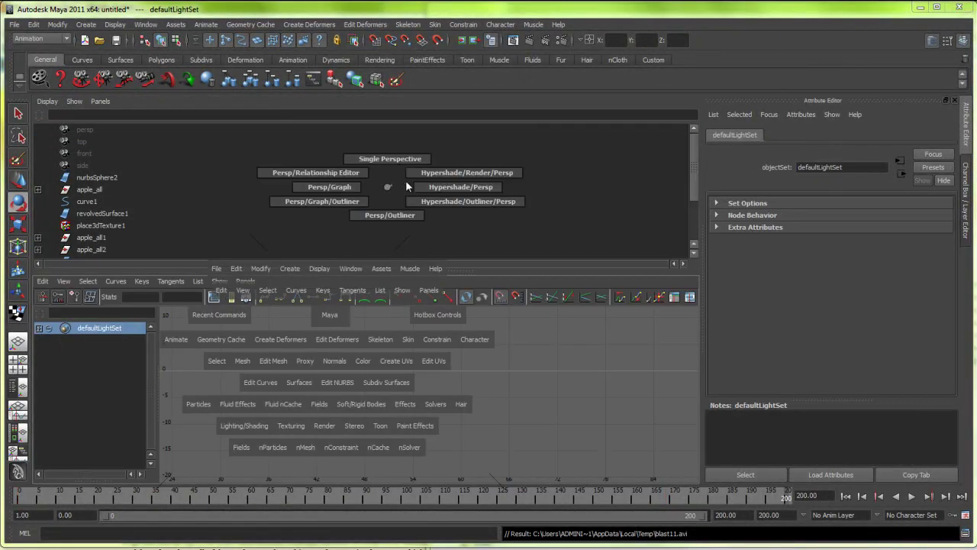
pyautogui.moveTo(387, 194); pyautogui.dragTo(420, 173)
pyautogui.click(17, 342)
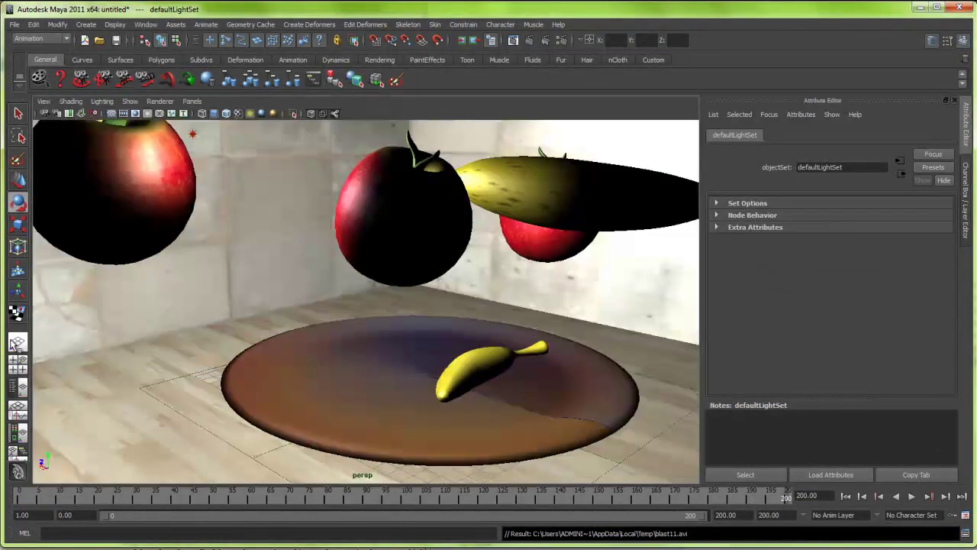
pyautogui.hotkey('alt', 'v')
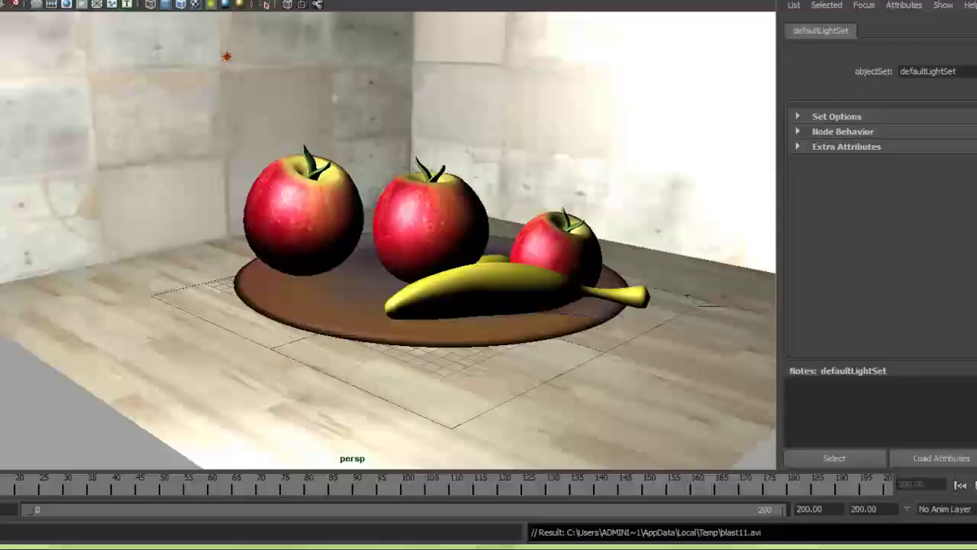
pyautogui.press('space')
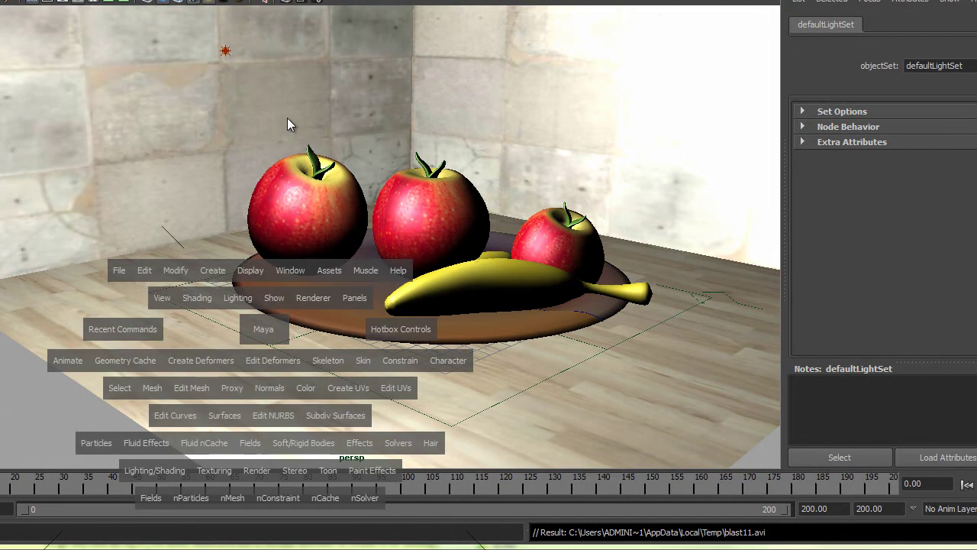
pyautogui.moveTo(287, 124); pyautogui.dragTo(331, 104)
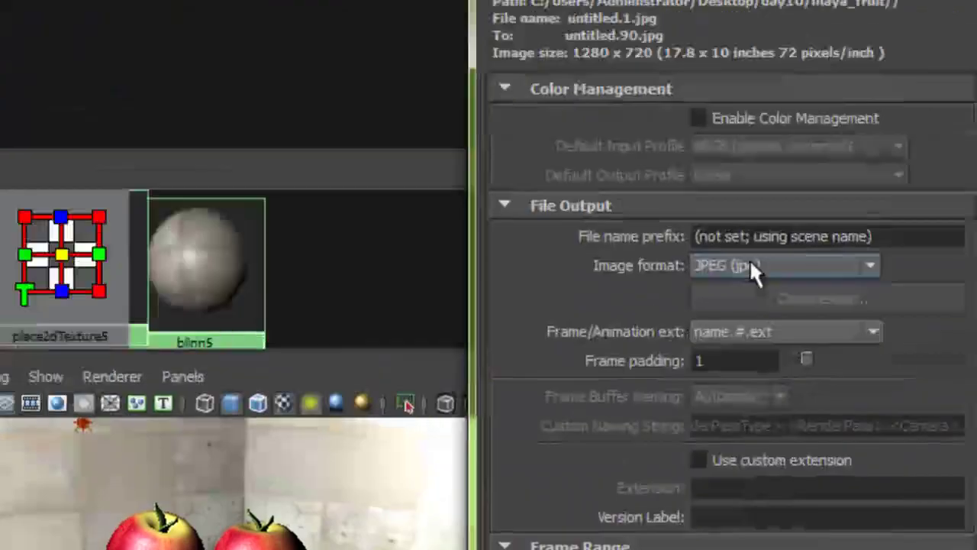
# Step: Keep JPEG output with name.#.ext numbering and End frame 200, then close Render Settings
pyautogui.click(548, 297)
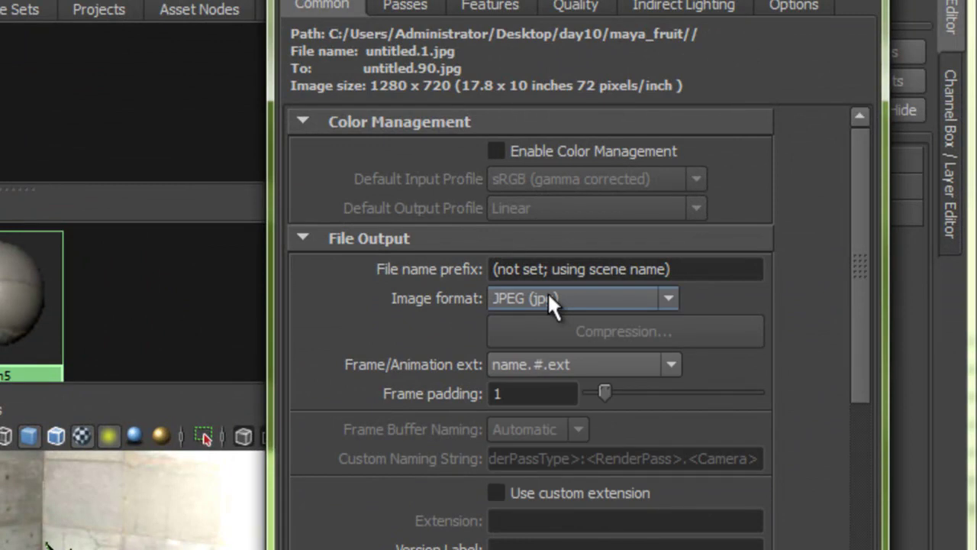
pyautogui.moveTo(855, 378)
pyautogui.mouseDown()
pyautogui.moveTo(858, 435)
pyautogui.moveTo(853, 349)
pyautogui.mouseUp()
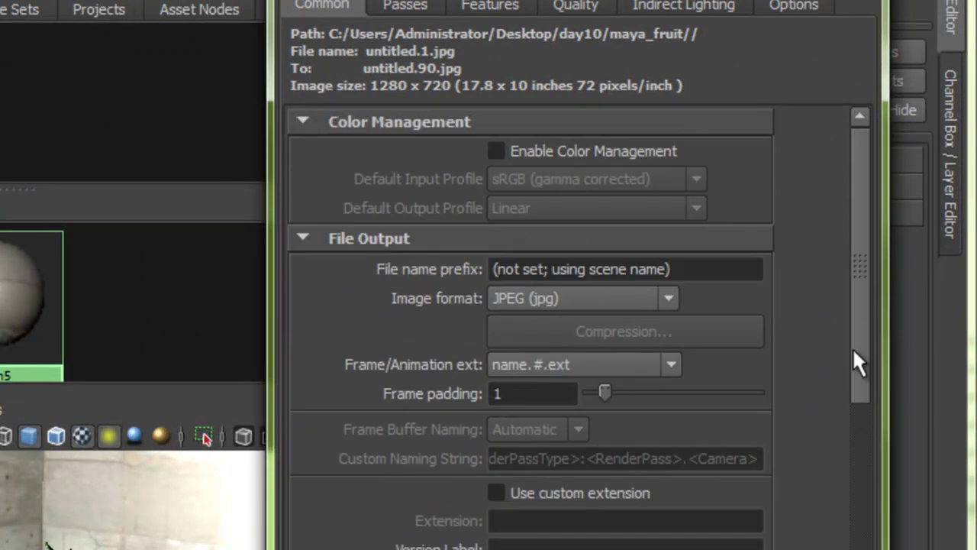
pyautogui.click(503, 365)
pyautogui.click(538, 369)
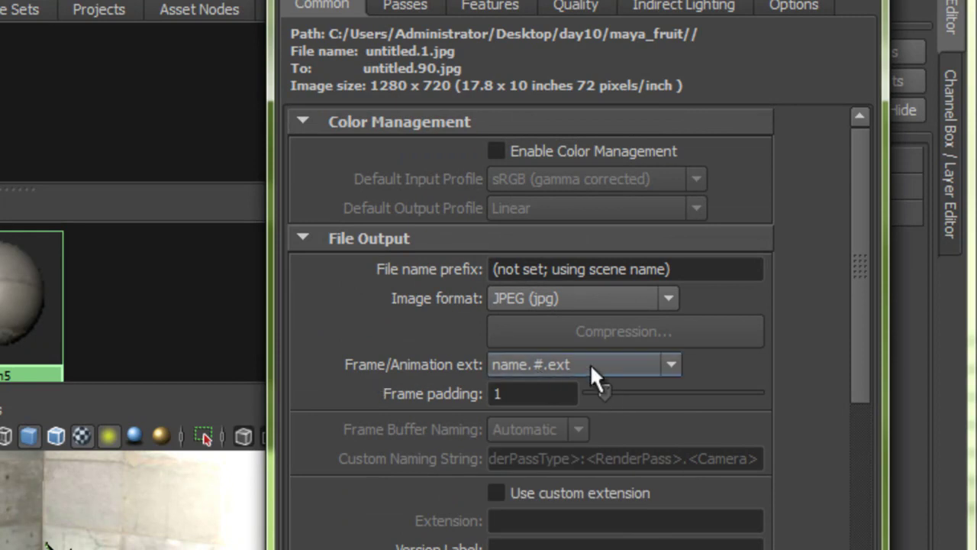
pyautogui.moveTo(855, 363); pyautogui.dragTo(863, 446)
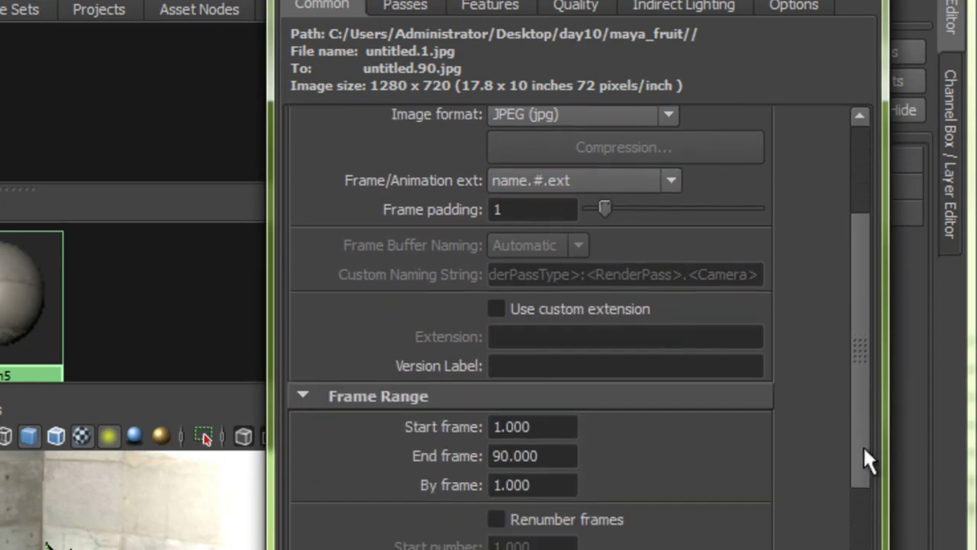
pyautogui.click(568, 444)
pyautogui.write('2')
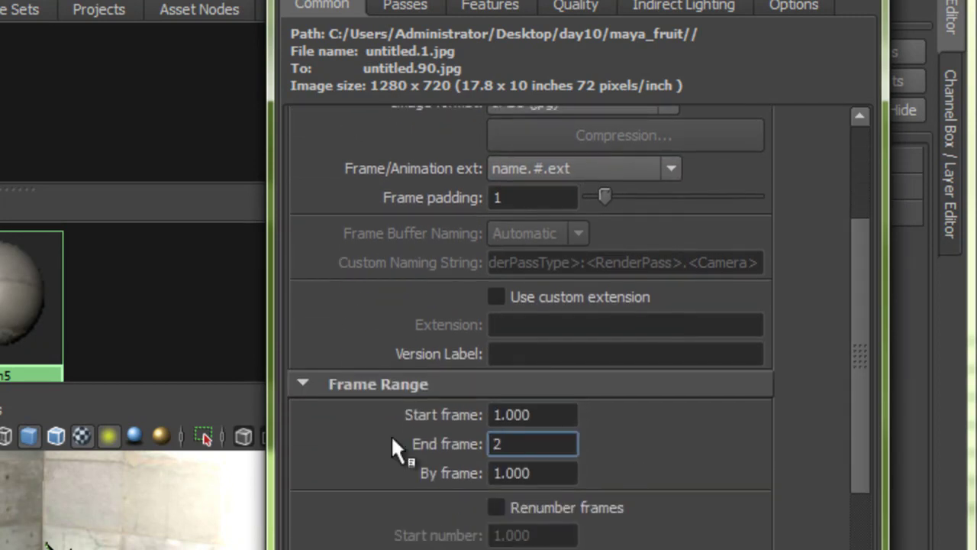
pyautogui.write('00')
pyautogui.scroll(-5, 863, 473)
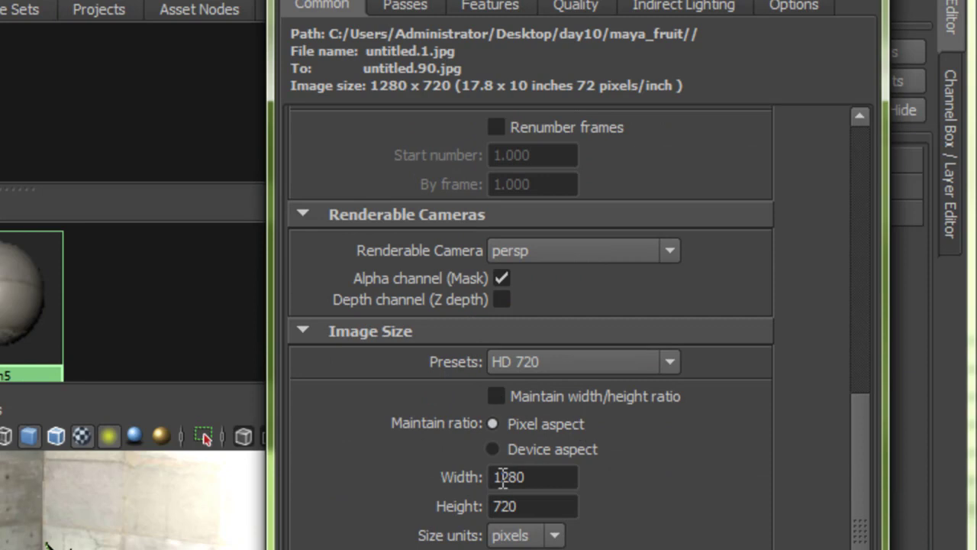
pyautogui.hotkey('alt', 'F4')
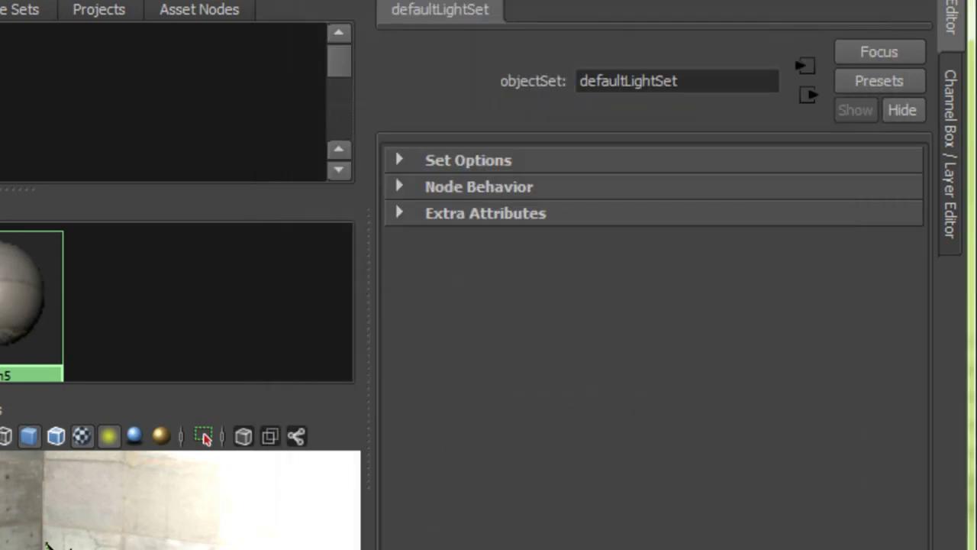